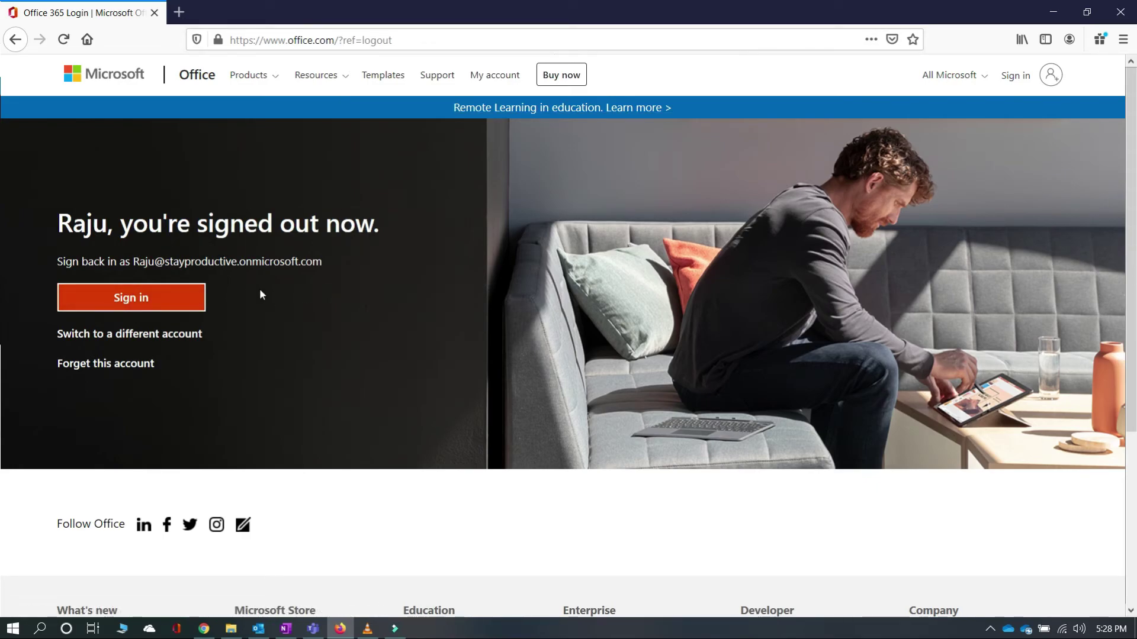
- Sign back in to Office 365 and show the All apps list of Office apps
click(169, 300)
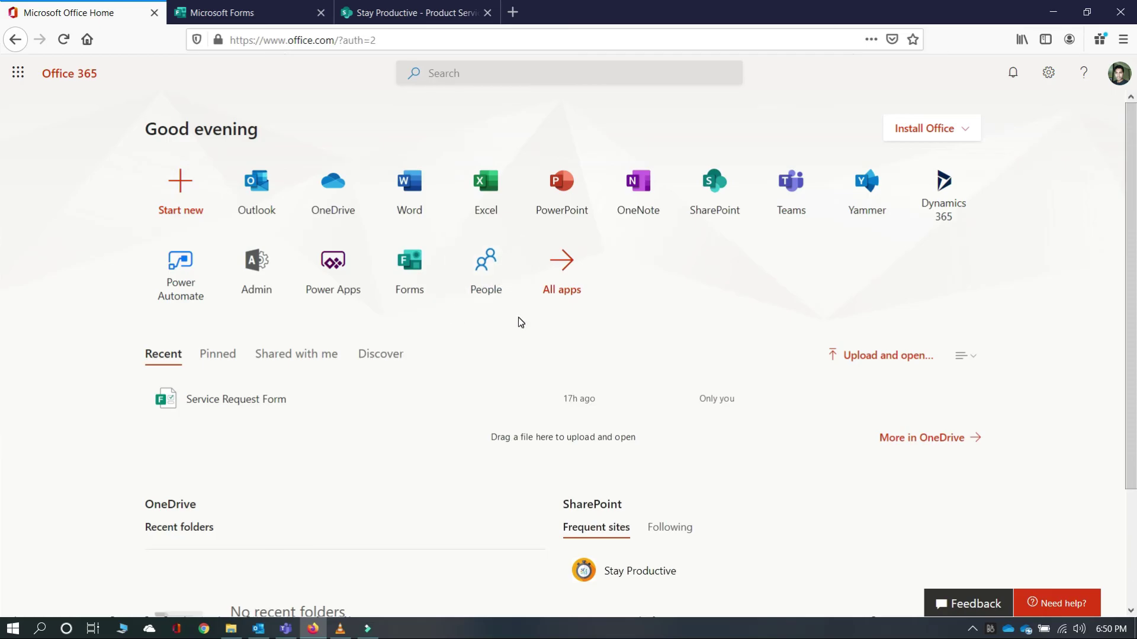
click(584, 264)
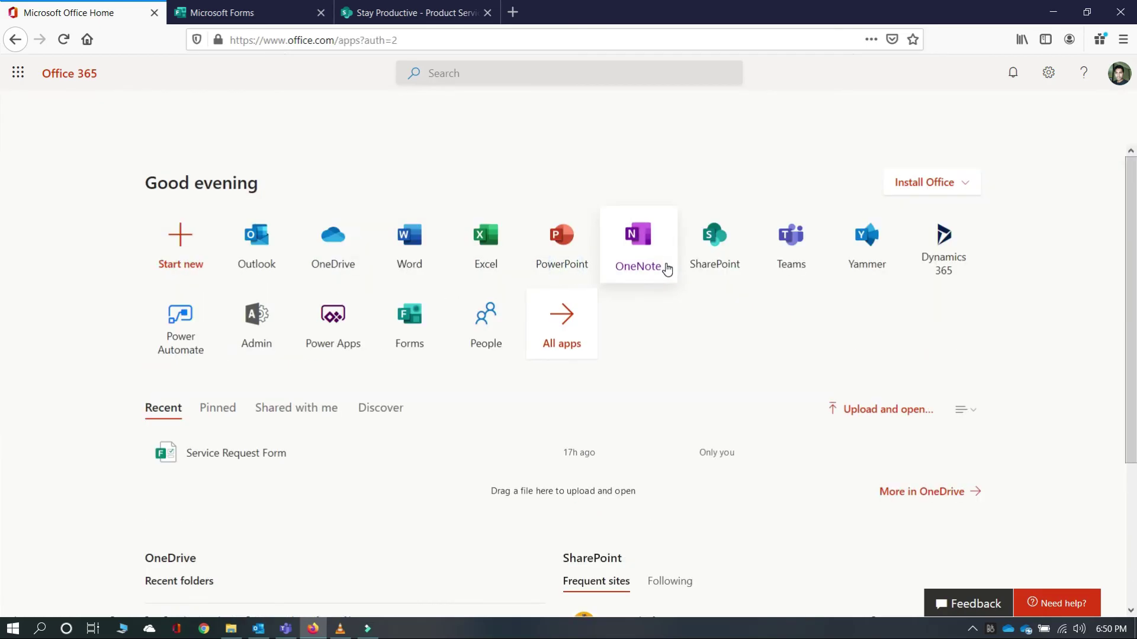
scroll(673, 320, down, 2)
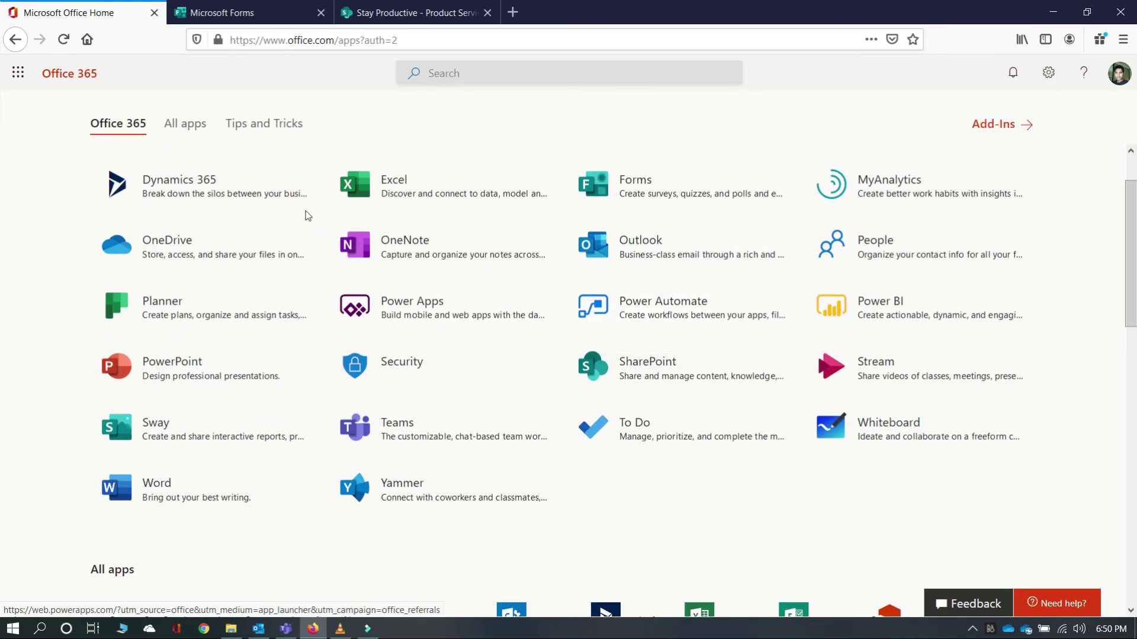
- Launch Power Automate and browse its Templates gallery of flow templates
click(661, 309)
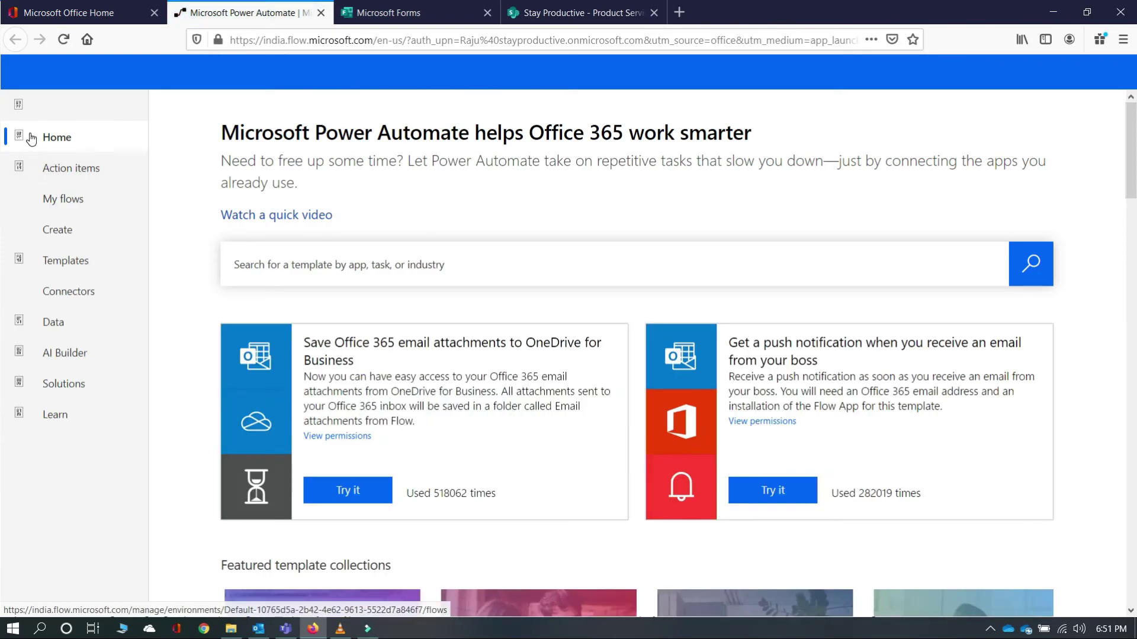
click(61, 266)
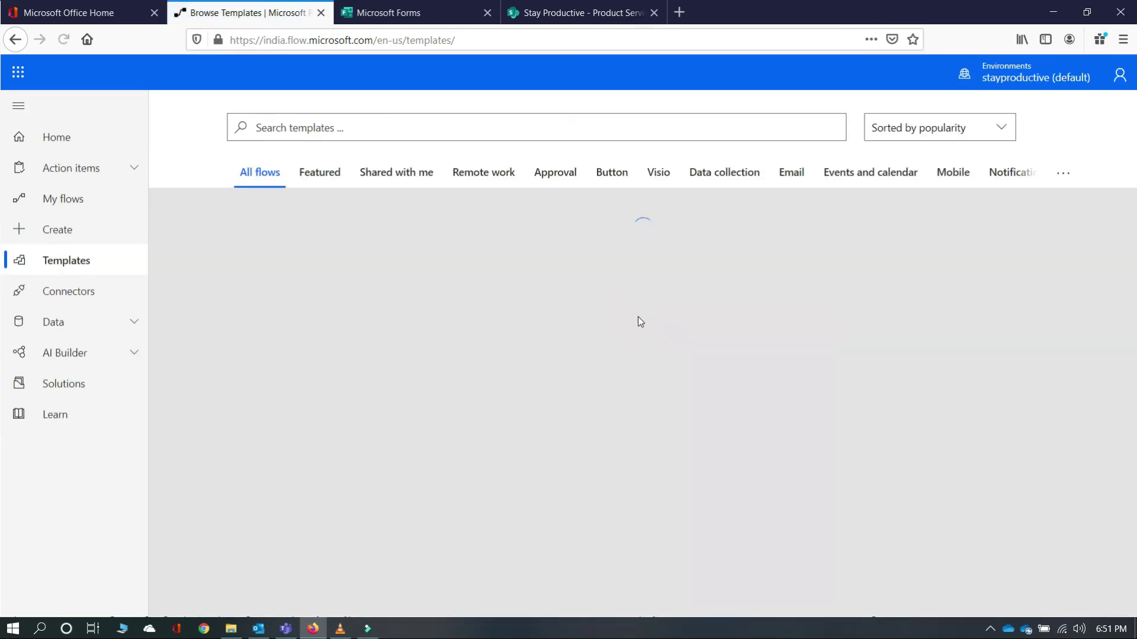
scroll(639, 321, down, 5)
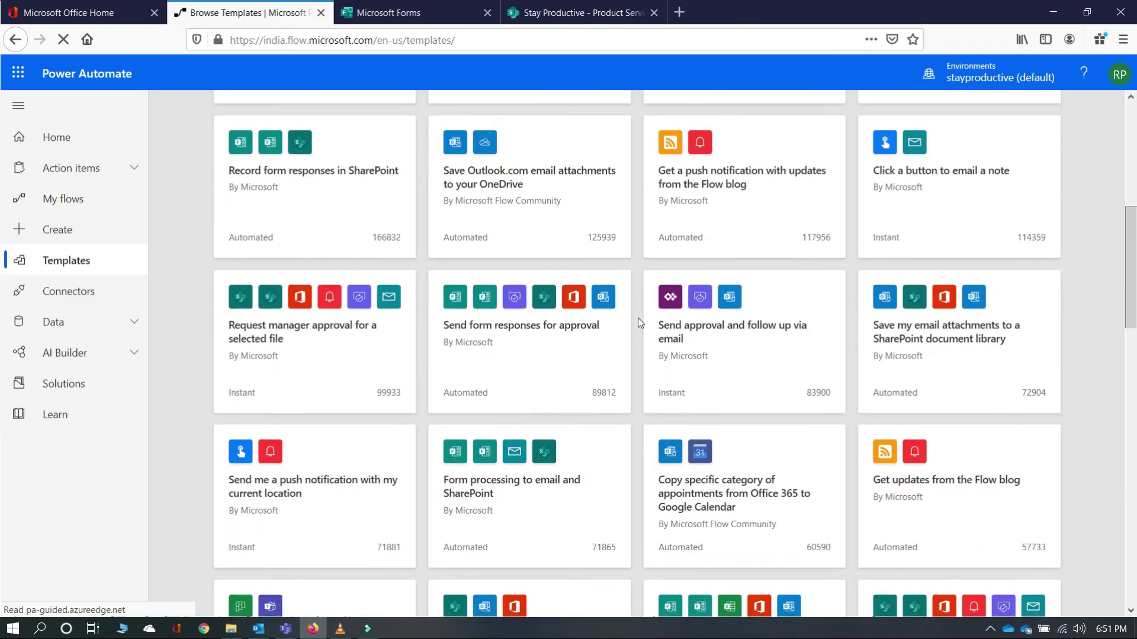
scroll(639, 323, down, 2)
scroll(639, 323, up, 8)
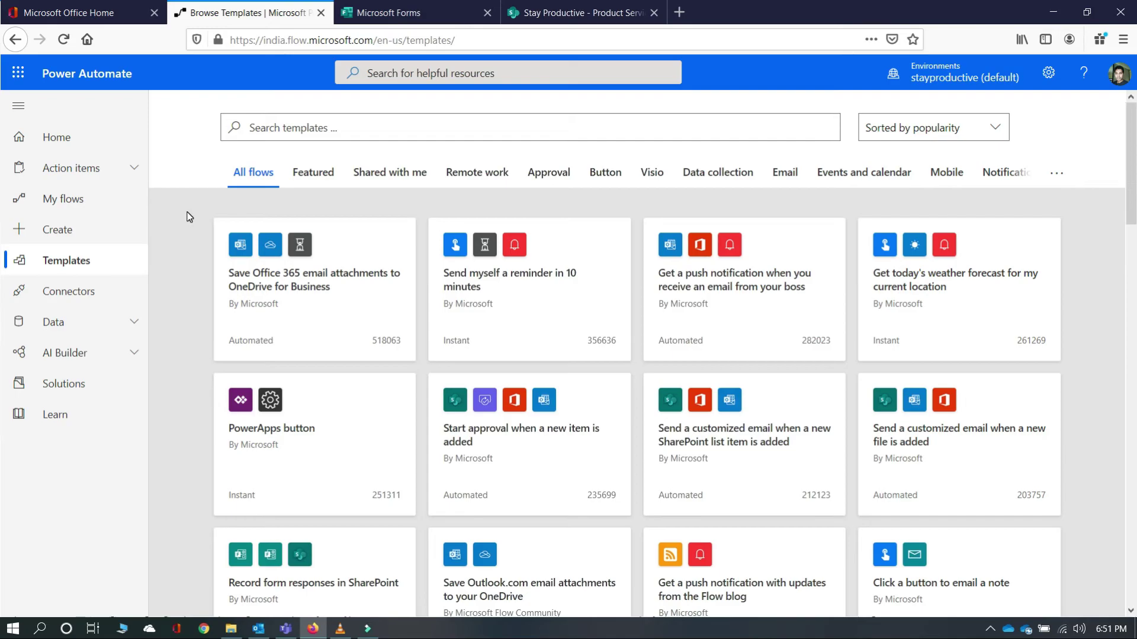
- Go to Power Automate's Create page with the Automated, Instant and Scheduled flow options
click(67, 235)
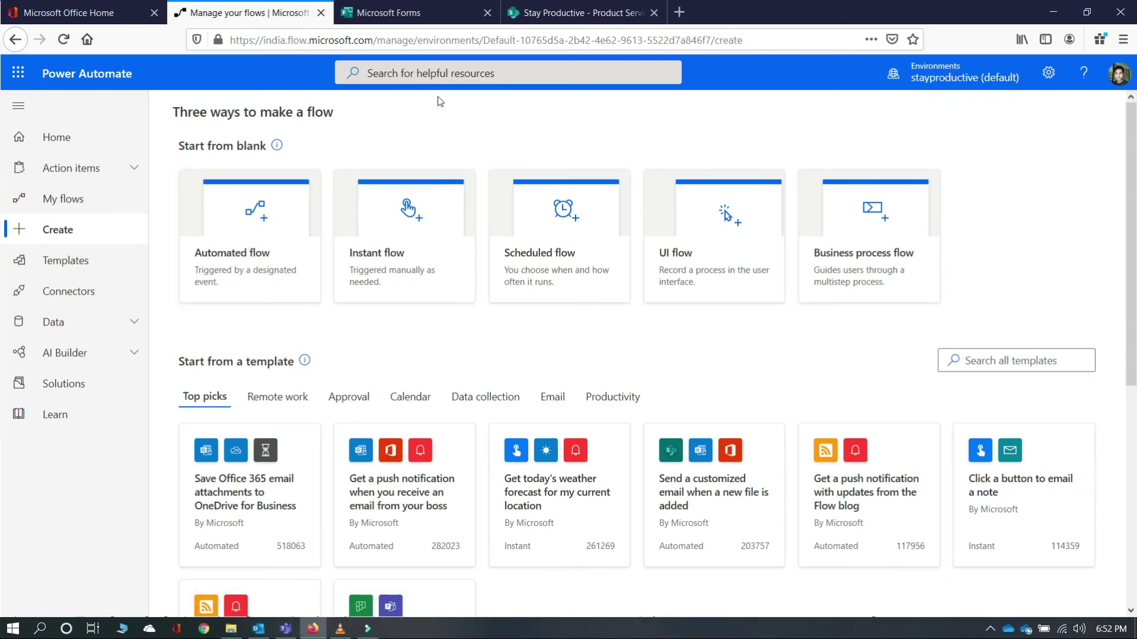
click(426, 12)
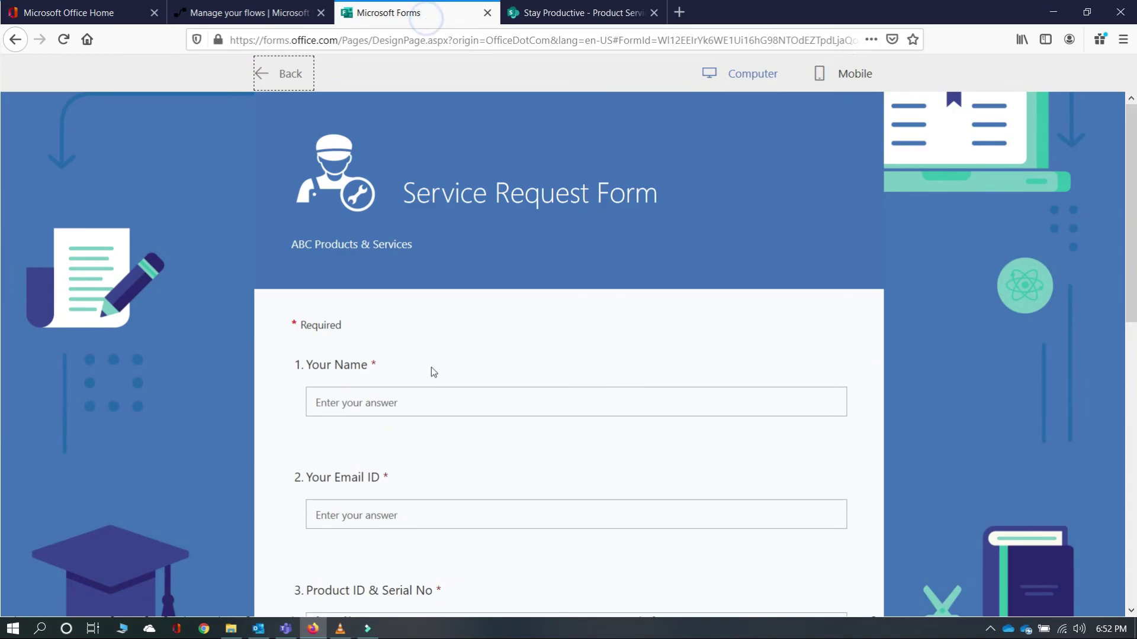
click(542, 12)
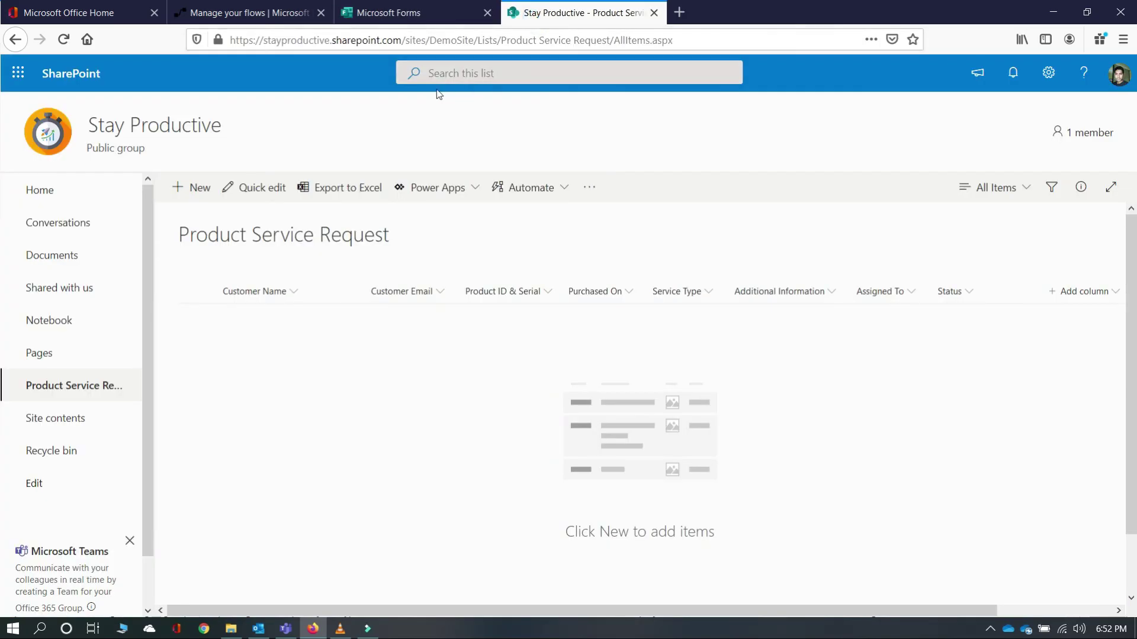
click(259, 12)
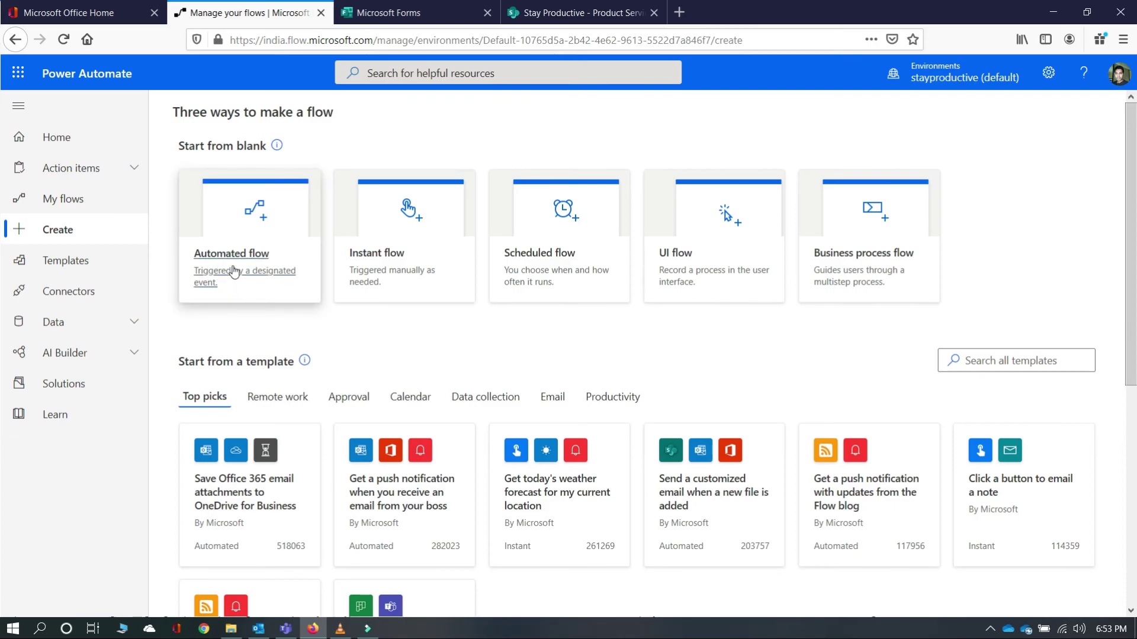
- Create the automated flow 'Service Request Process' with the Forms 'When a new response is submitted' trigger
click(235, 262)
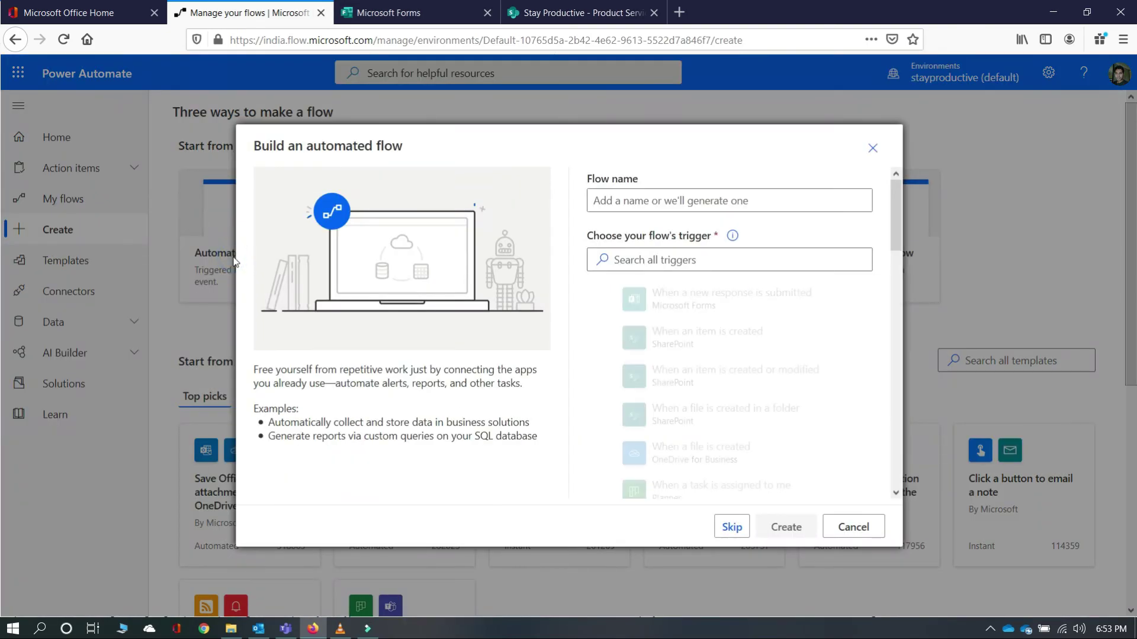
click(638, 194)
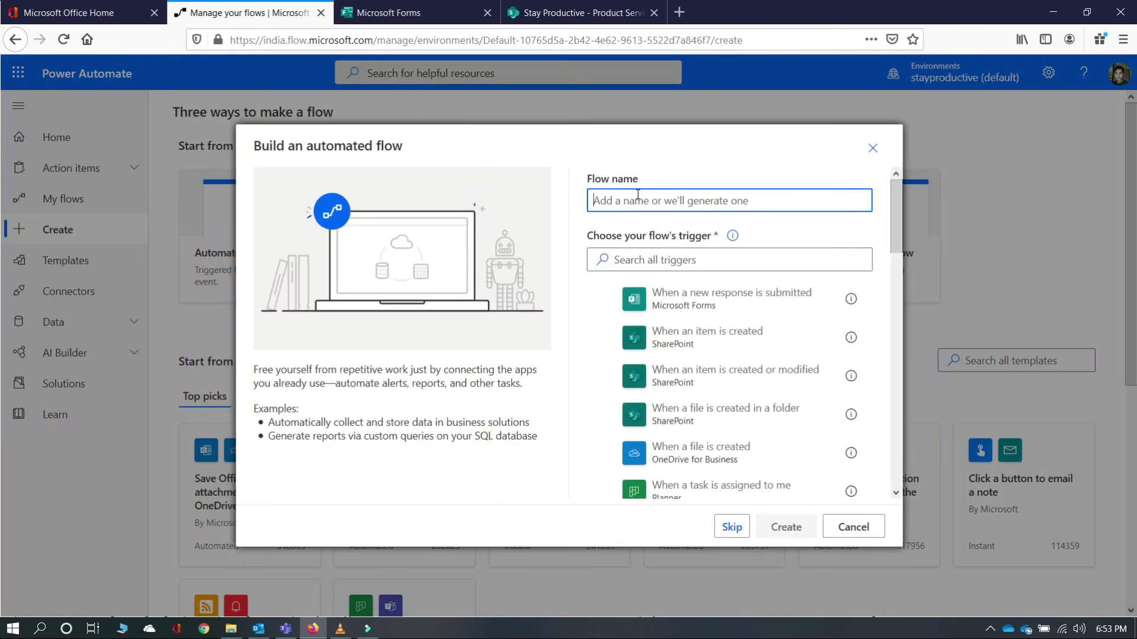
text(Service )
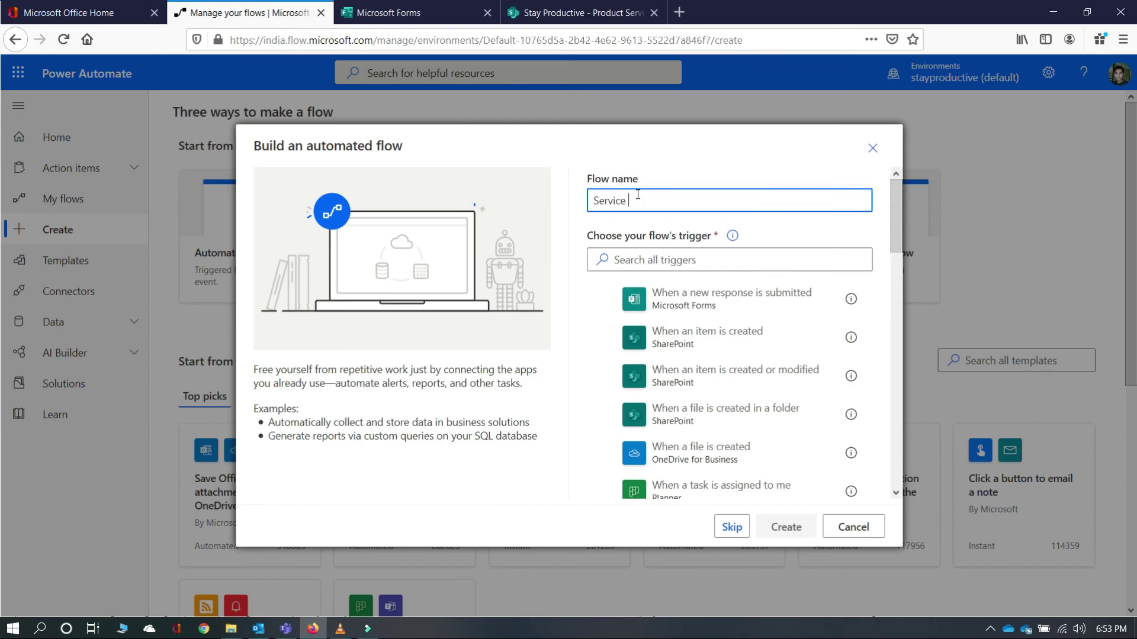
text(Request Process)
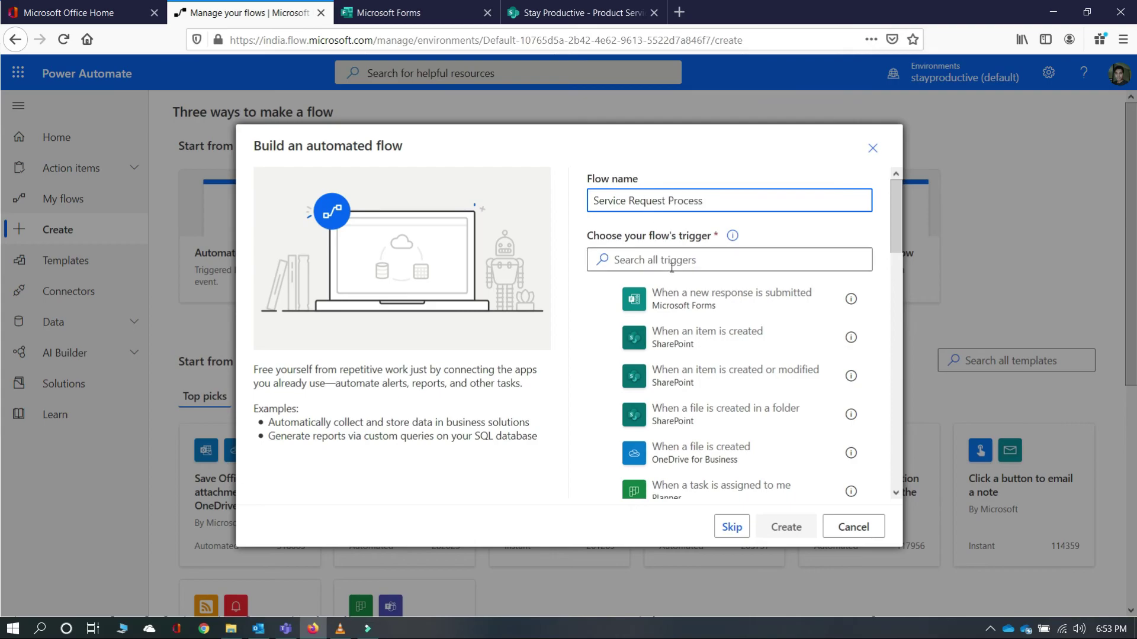
click(681, 304)
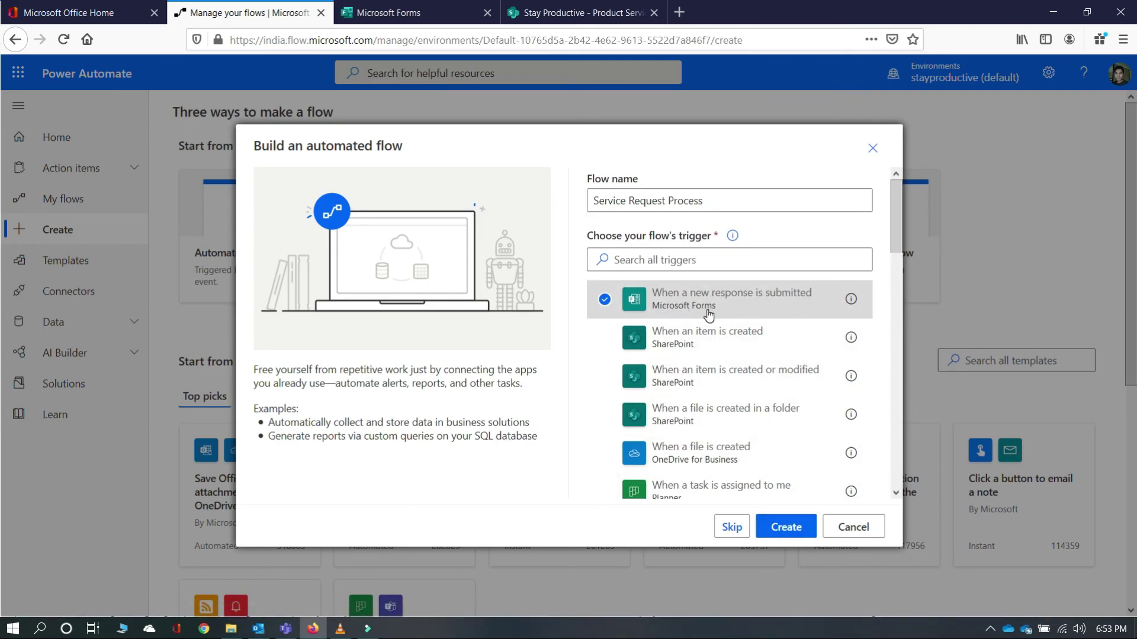
click(785, 527)
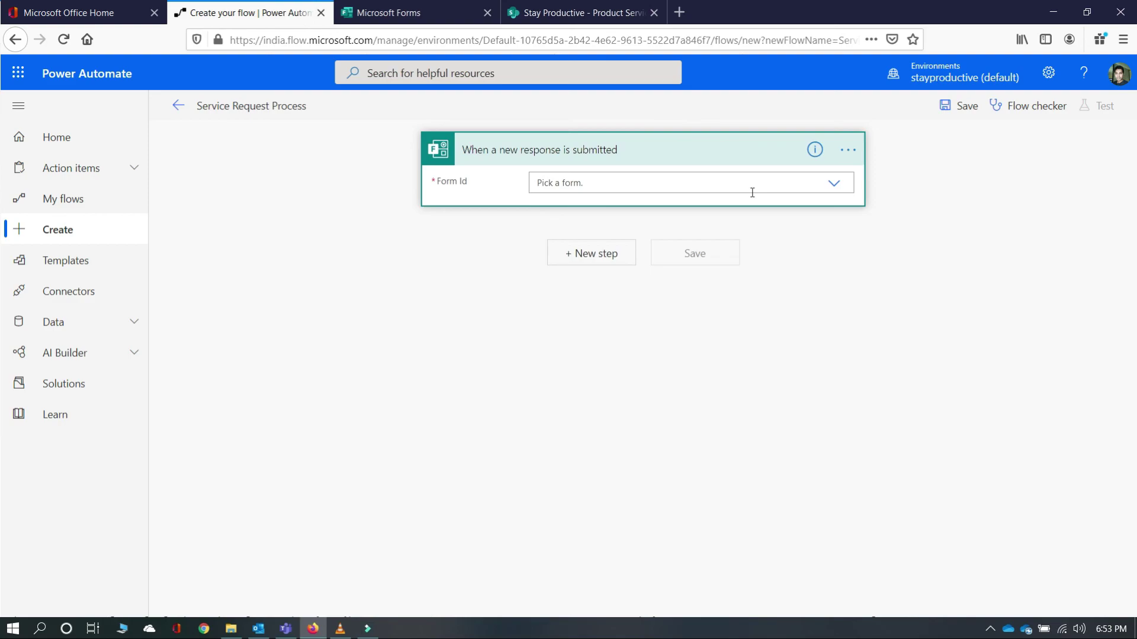
- Set the trigger's Form Id to Service Request Form and add a Microsoft Forms Get response details step
click(833, 184)
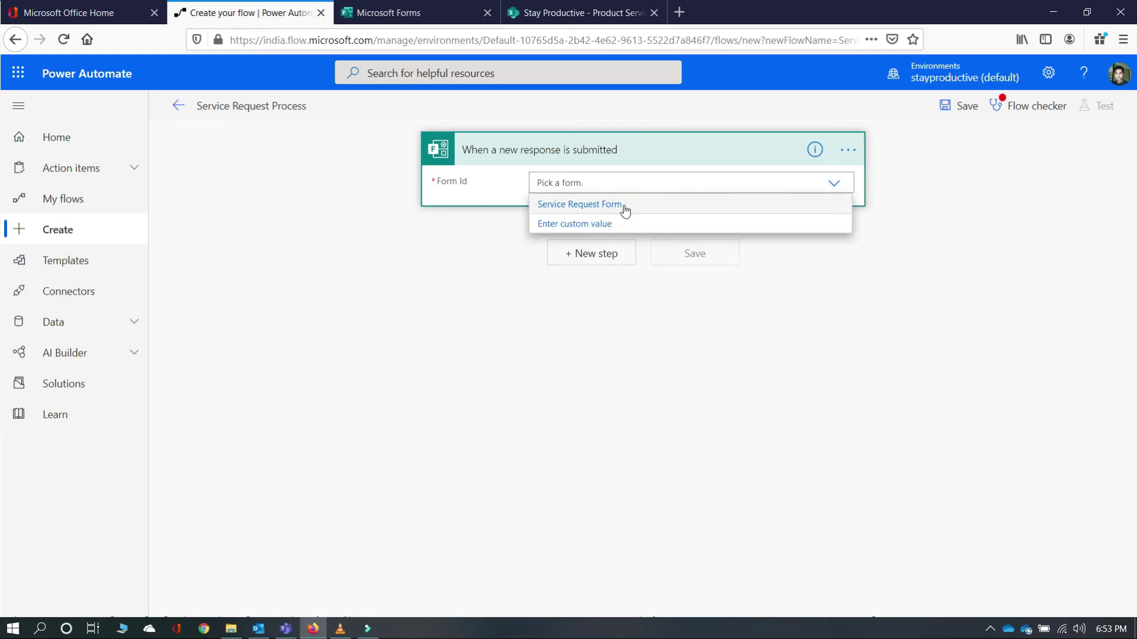
click(613, 205)
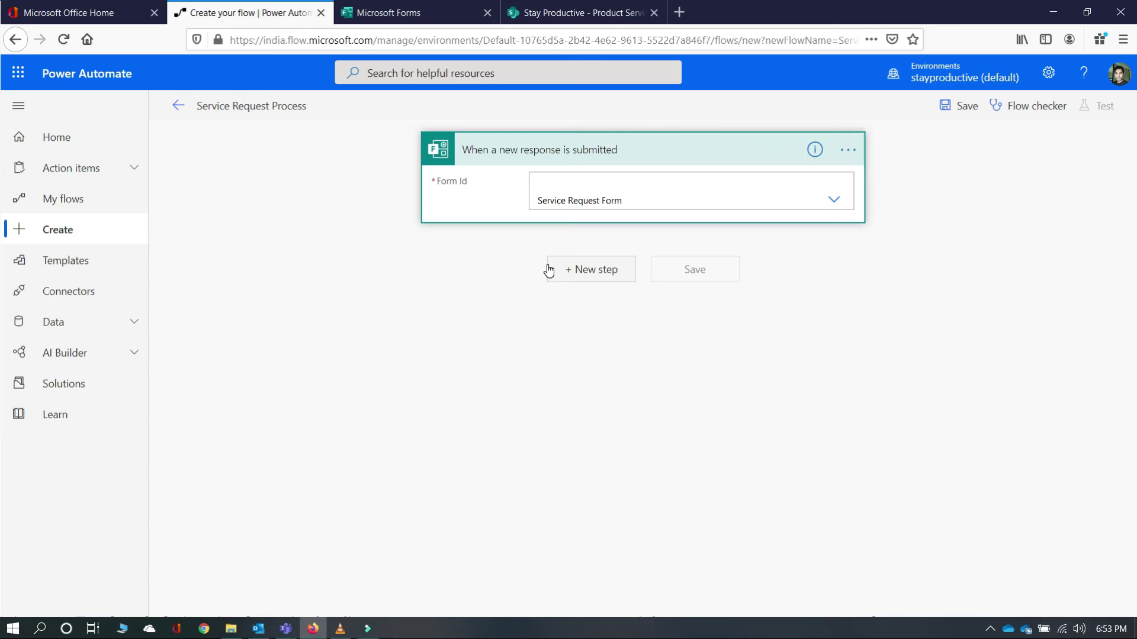
click(591, 274)
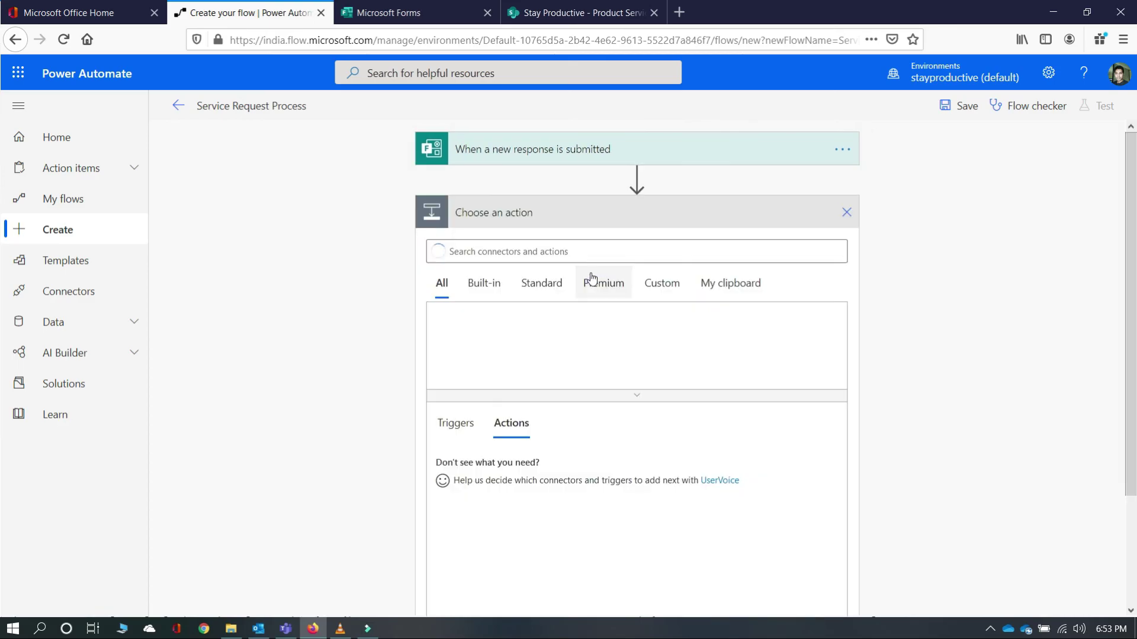
click(505, 254)
text(Forms)
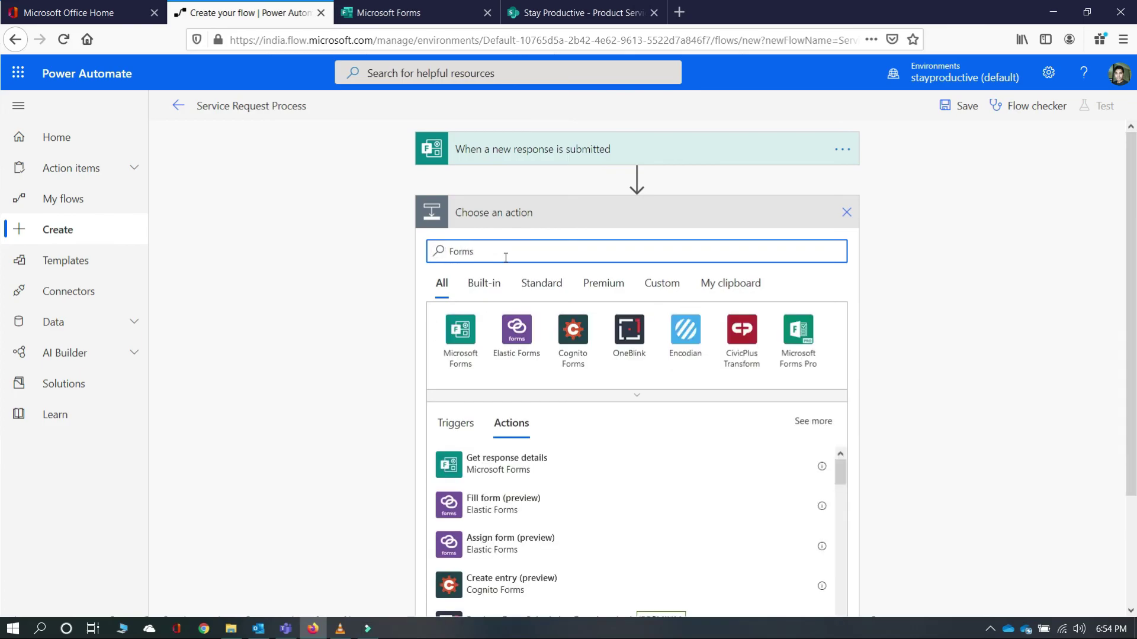
click(456, 353)
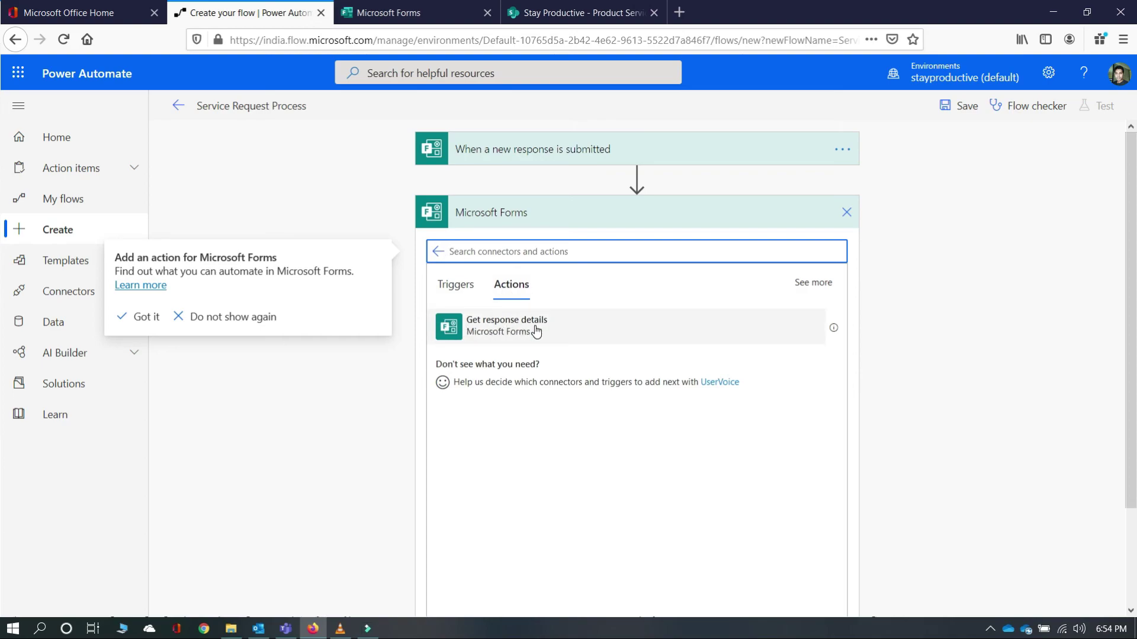
click(536, 331)
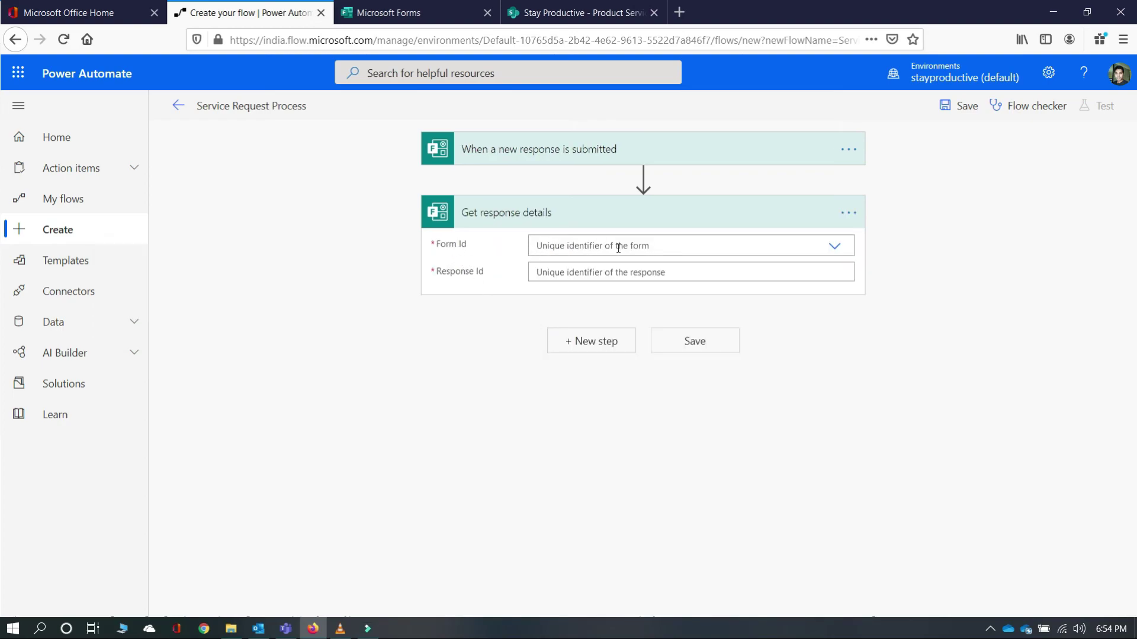
- Set Get response details to the Service Request Form with the trigger's Response Id
click(836, 247)
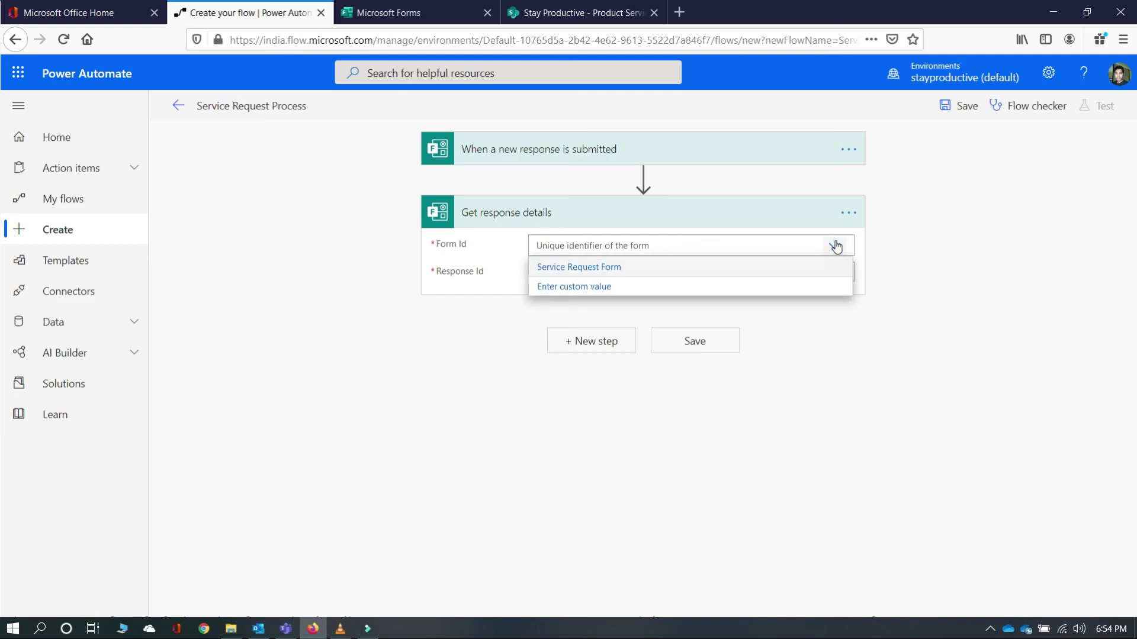
click(594, 266)
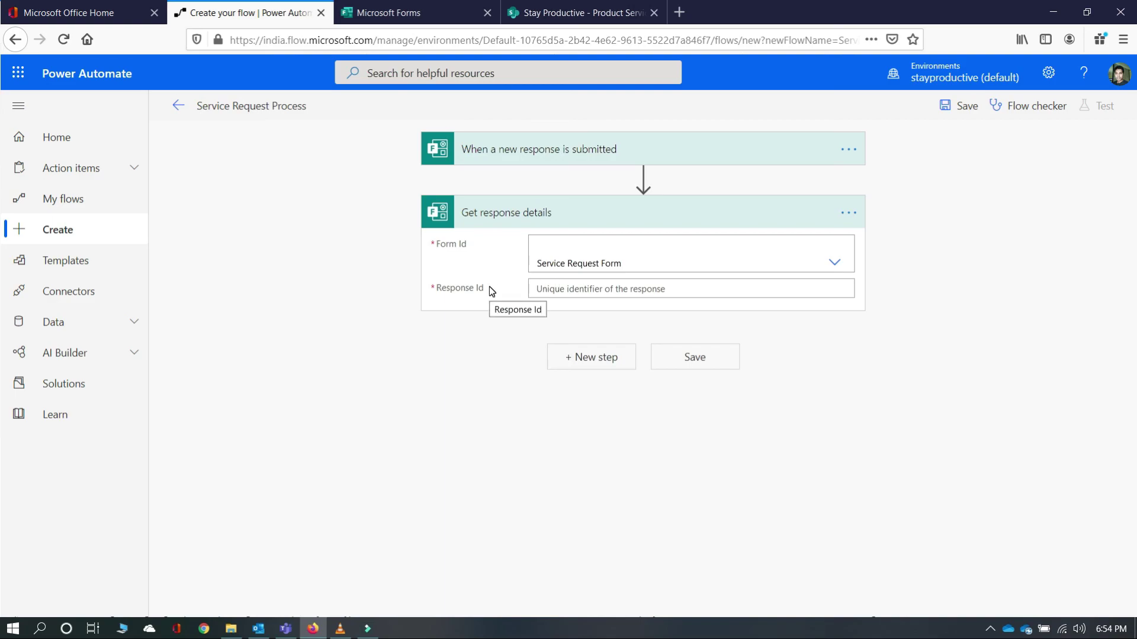
click(548, 287)
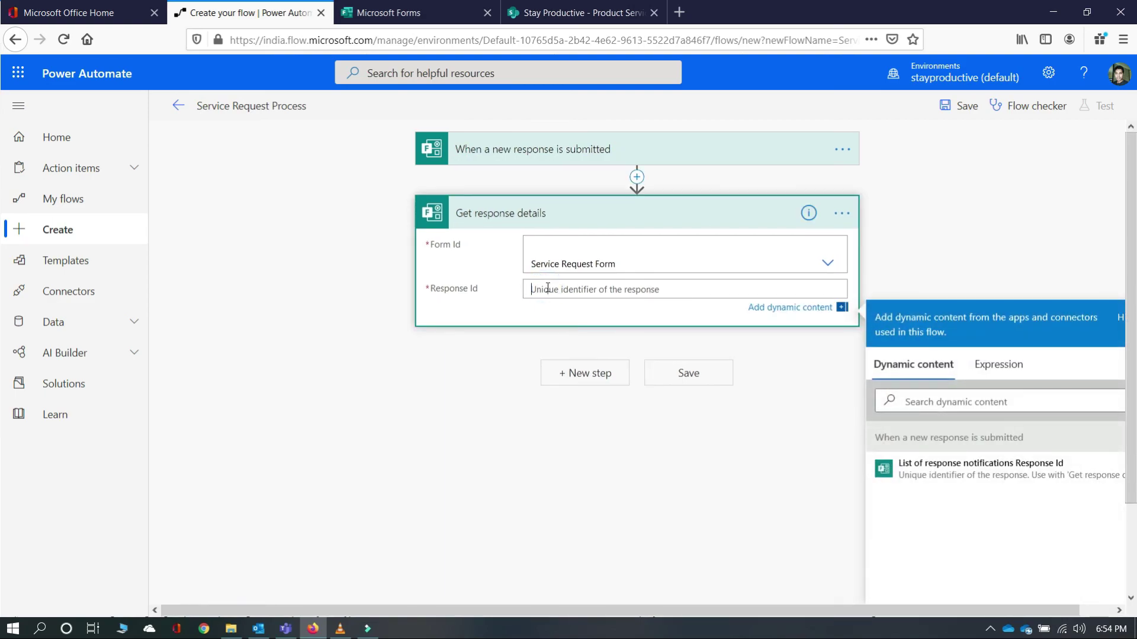
drag(989, 608, 1022, 608)
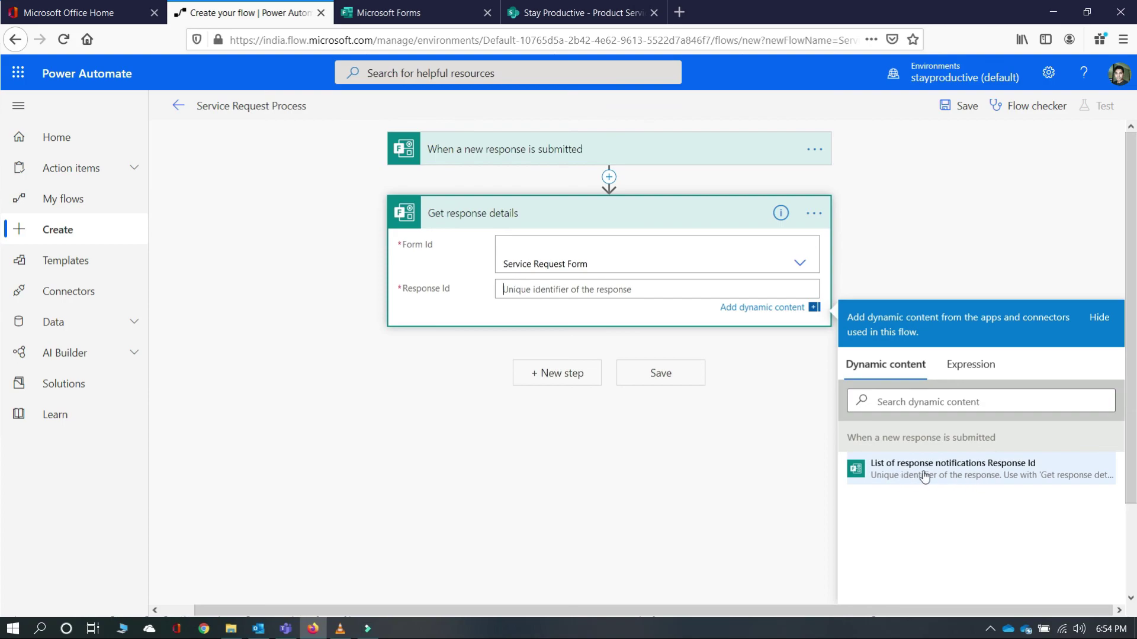
click(1019, 474)
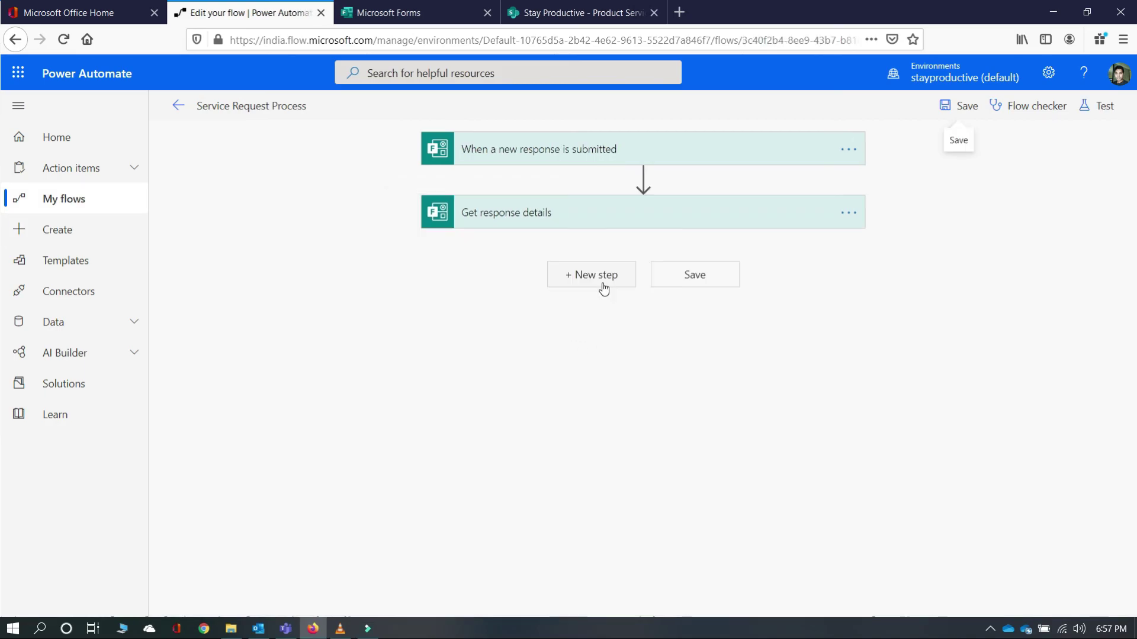
- Add a SharePoint Create item action after Get response details
click(603, 287)
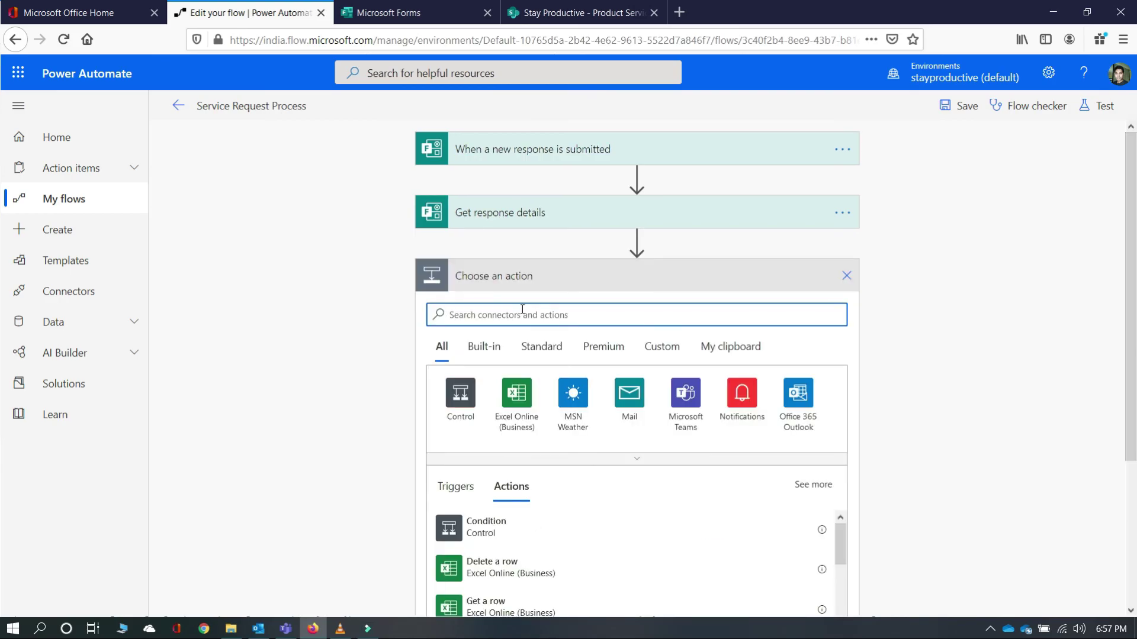
text(Sharepoint)
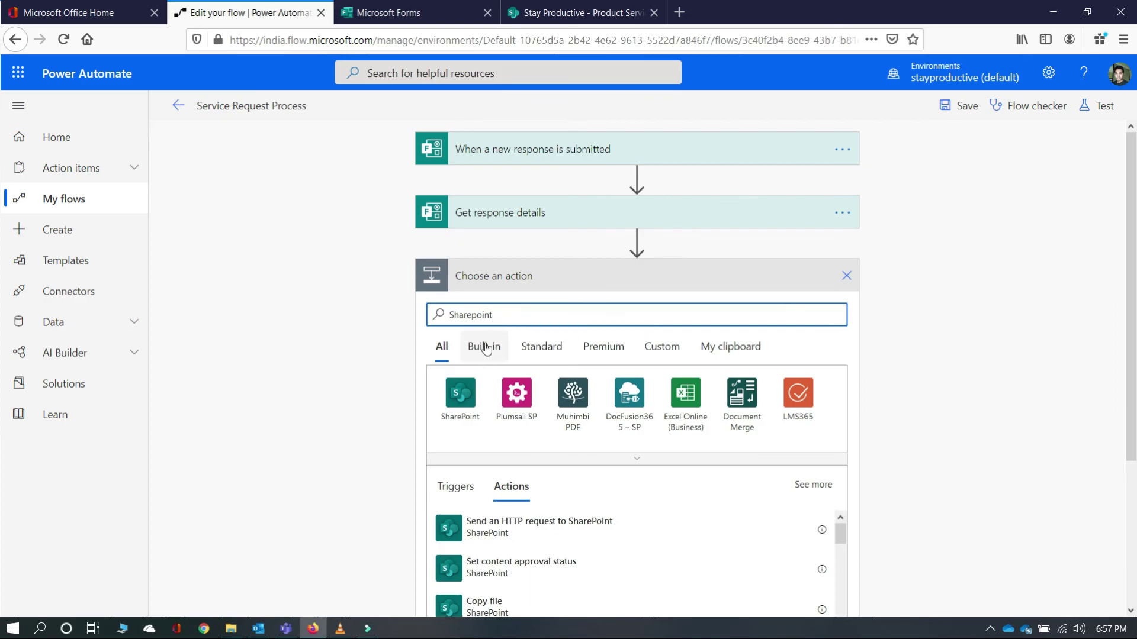
click(461, 394)
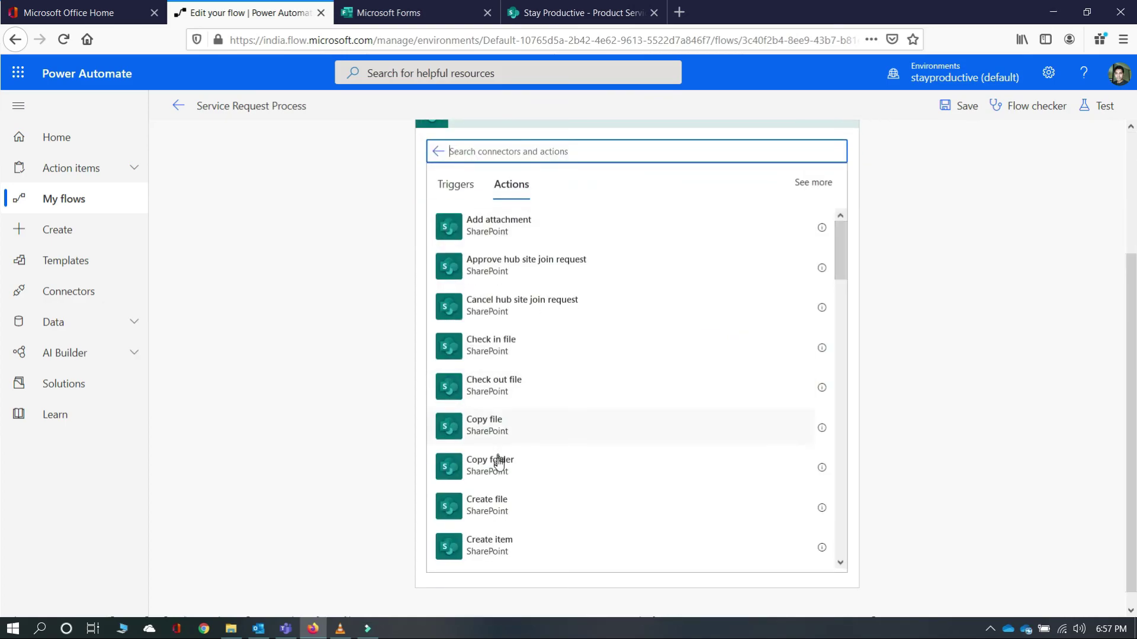
click(504, 552)
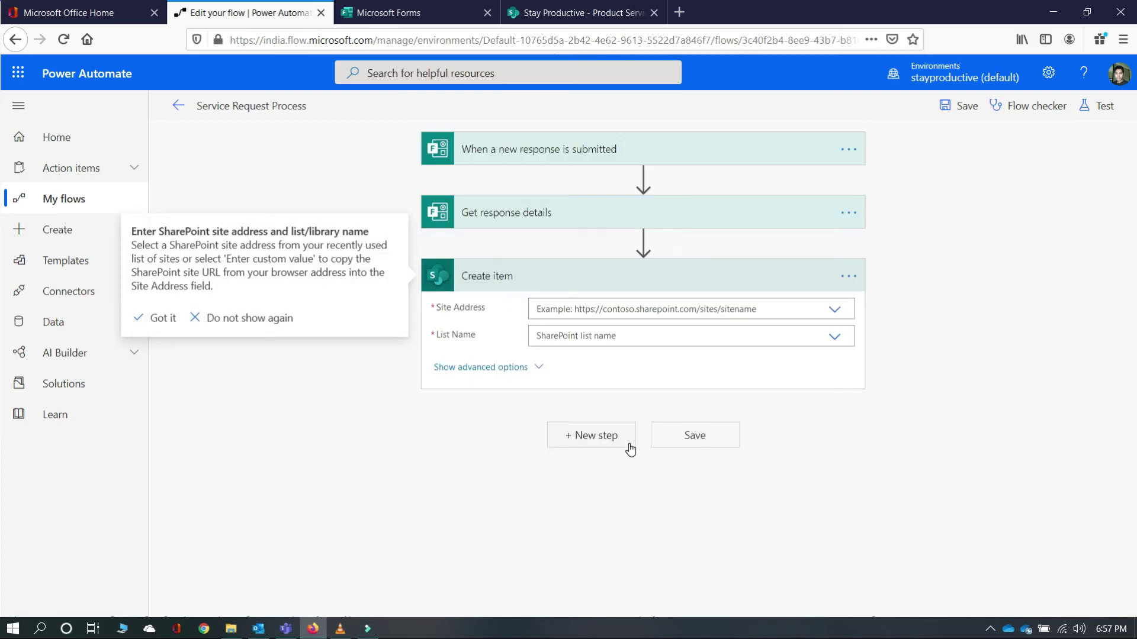
- Point Create item at the Stay Productive DemoSite and its Product Service Request list
click(837, 309)
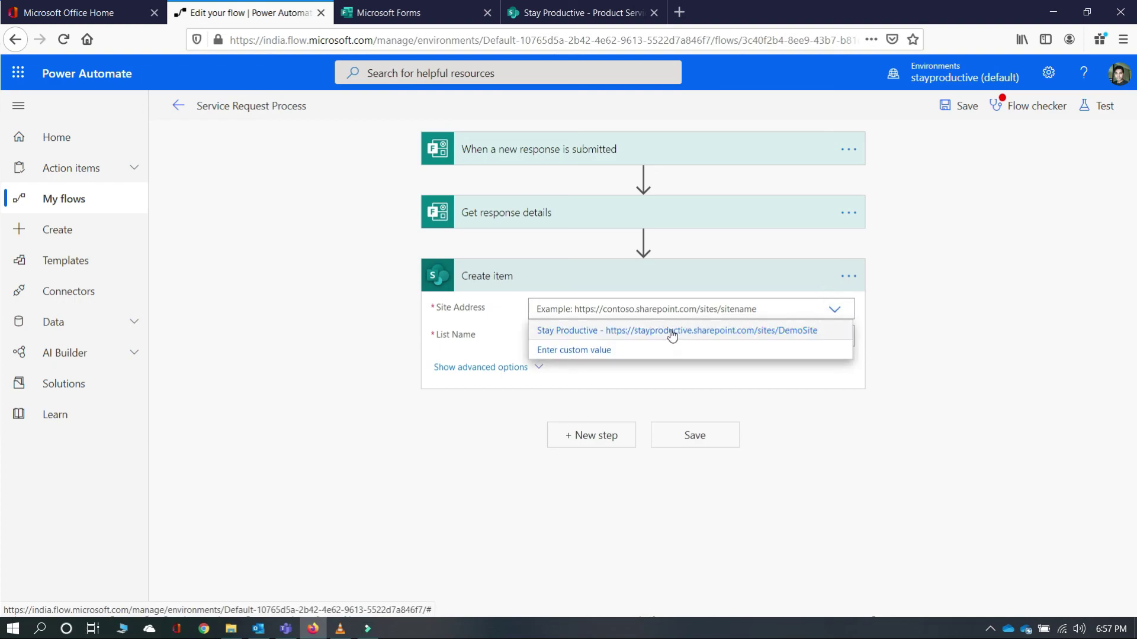
click(671, 330)
click(836, 337)
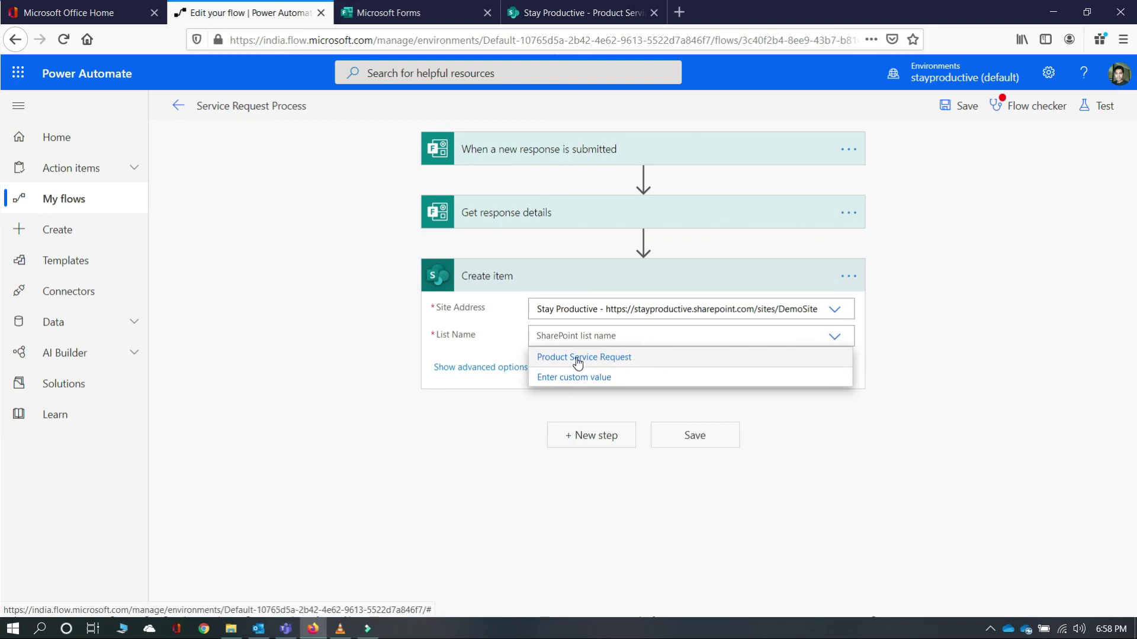
click(577, 360)
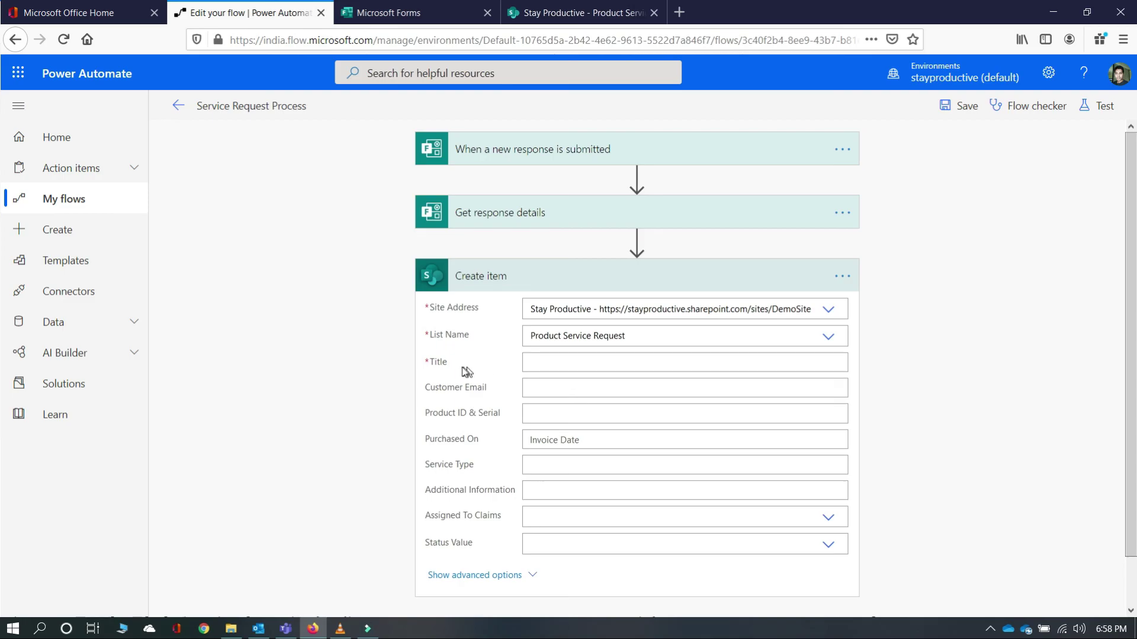
- Fill Title with the respondent's name answer and Customer Email with the email answer
click(554, 364)
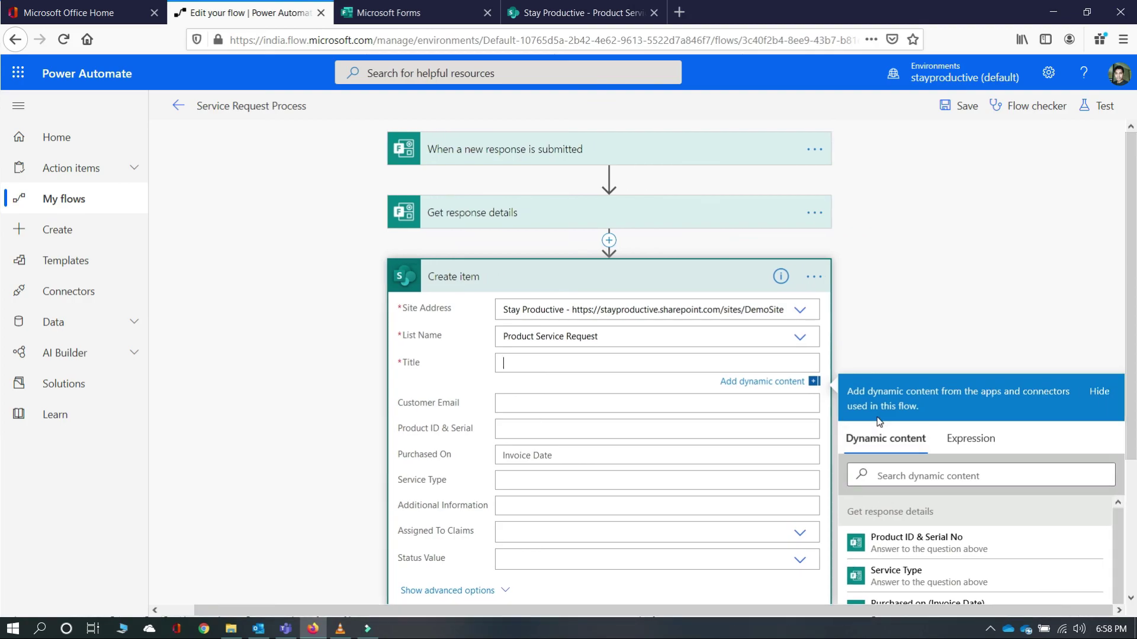
scroll(766, 332, down, 3)
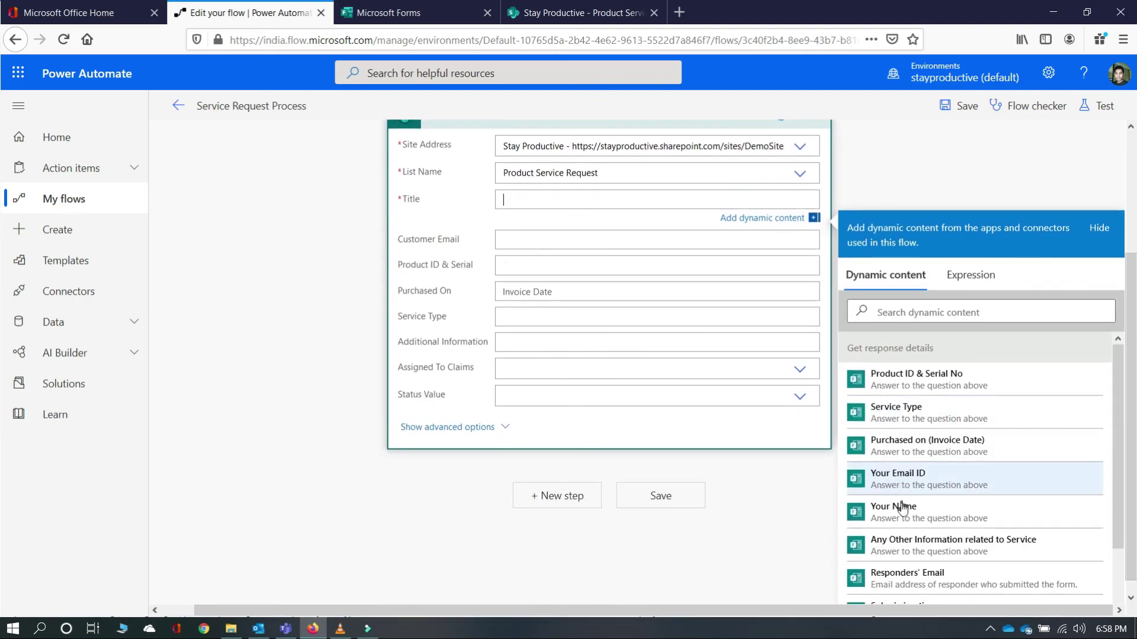
click(902, 510)
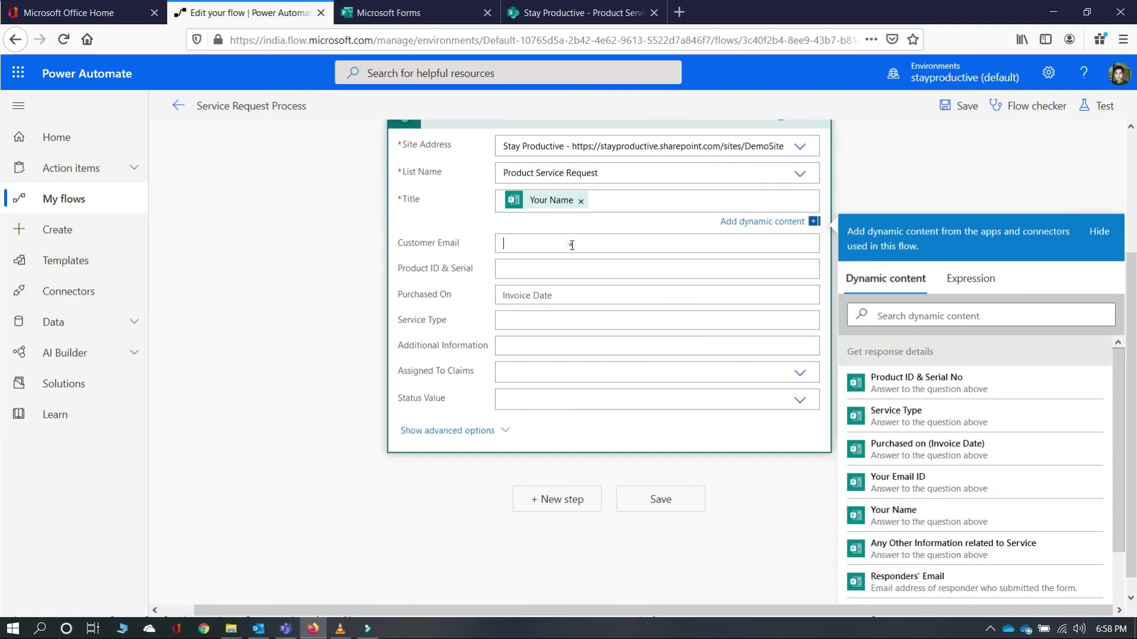
click(924, 506)
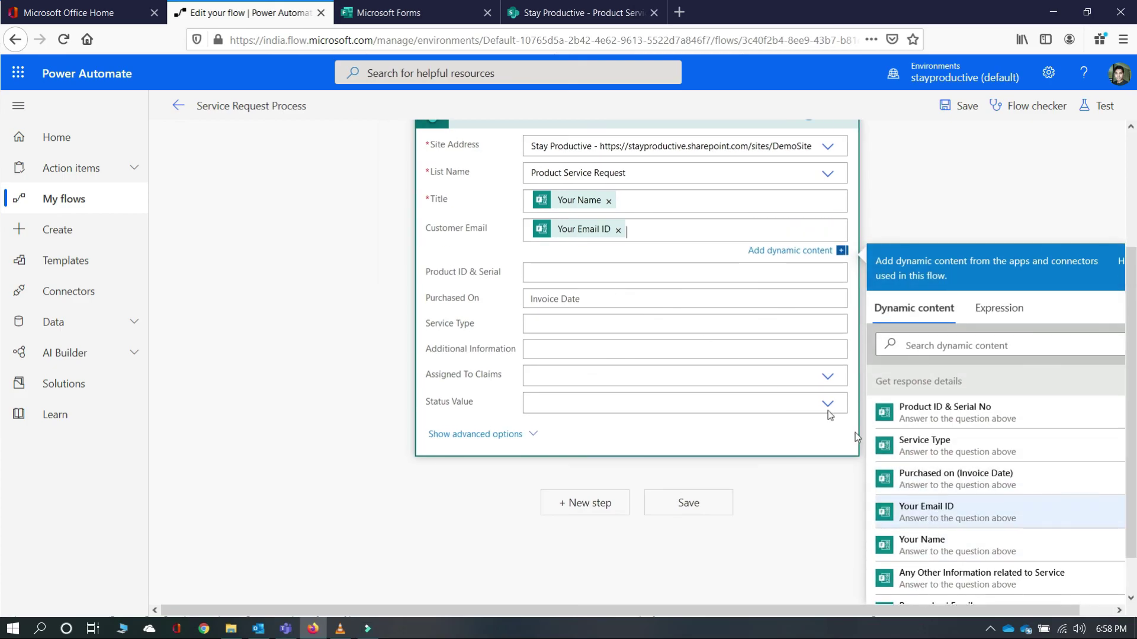
click(561, 276)
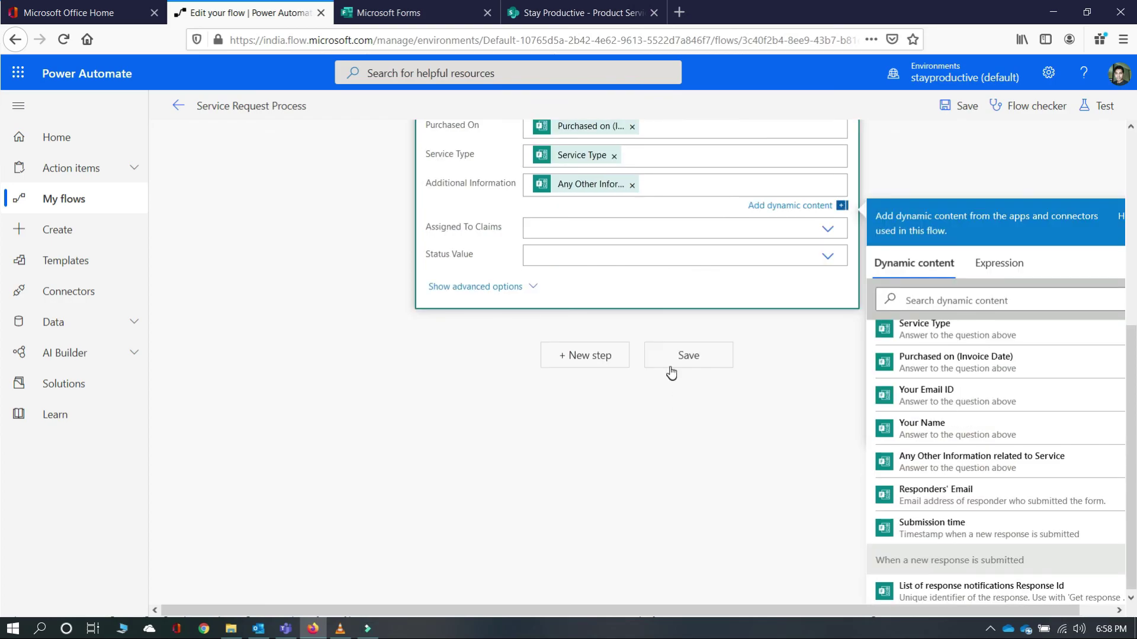
- Save the flow with the mapped fields and dismiss the site address tip
click(681, 356)
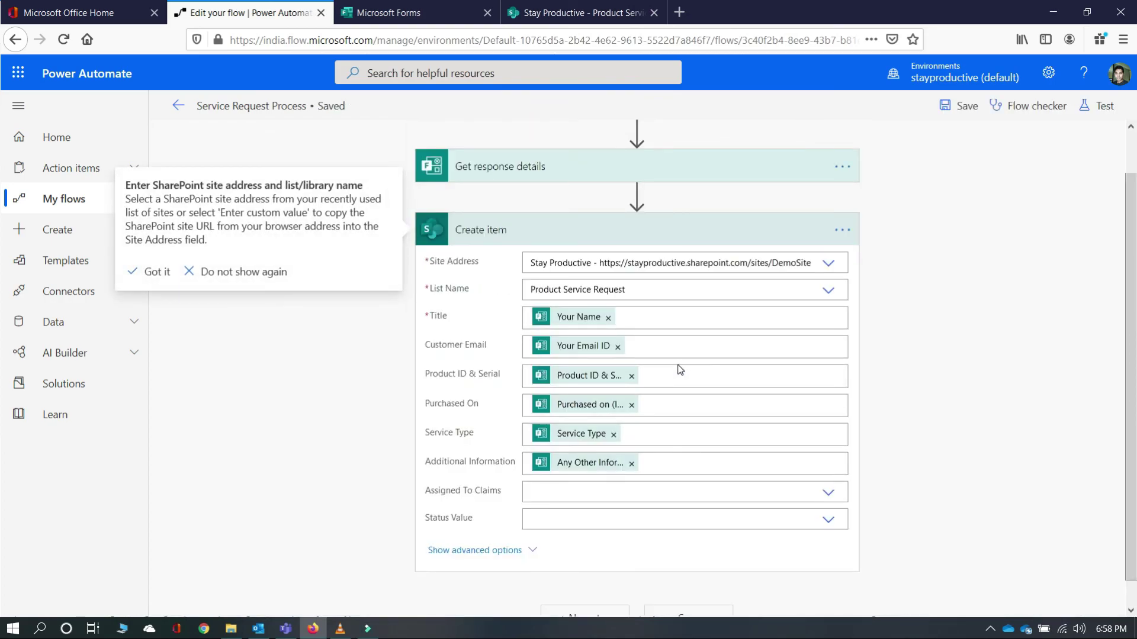
click(143, 273)
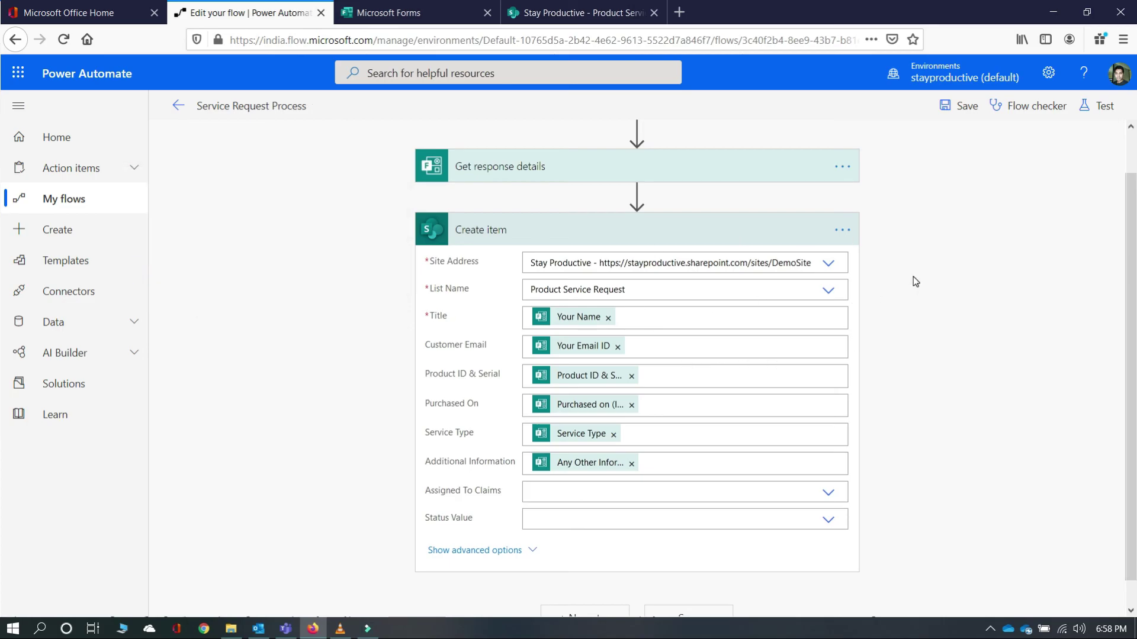
scroll(913, 276, down, 1)
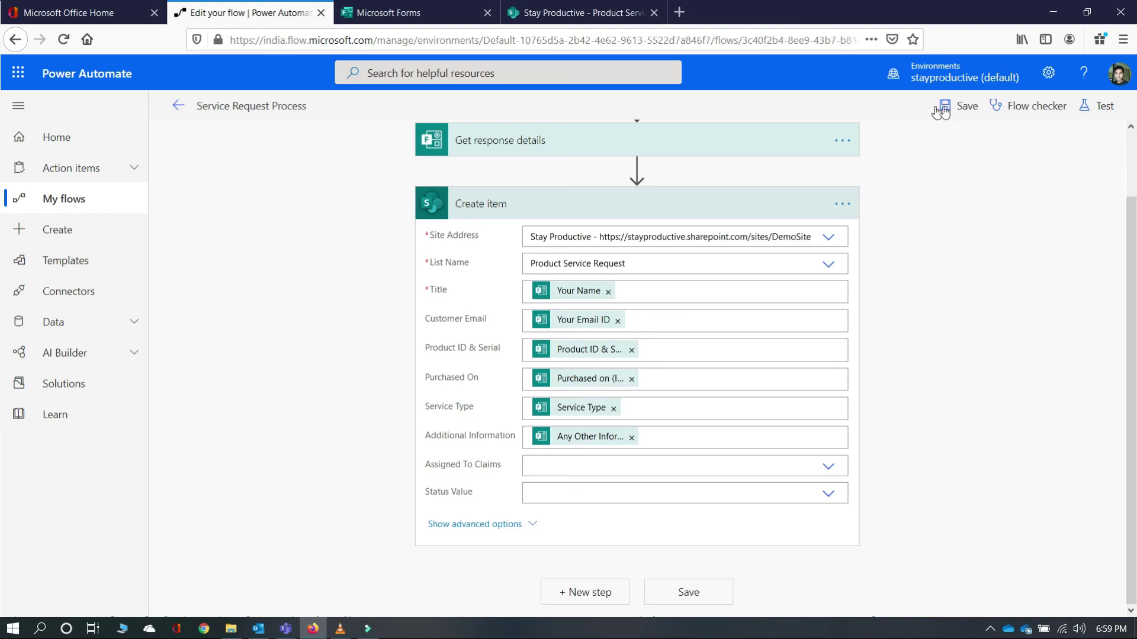
- Start a test with 'I'll perform the trigger action' and Save & Test
click(1104, 110)
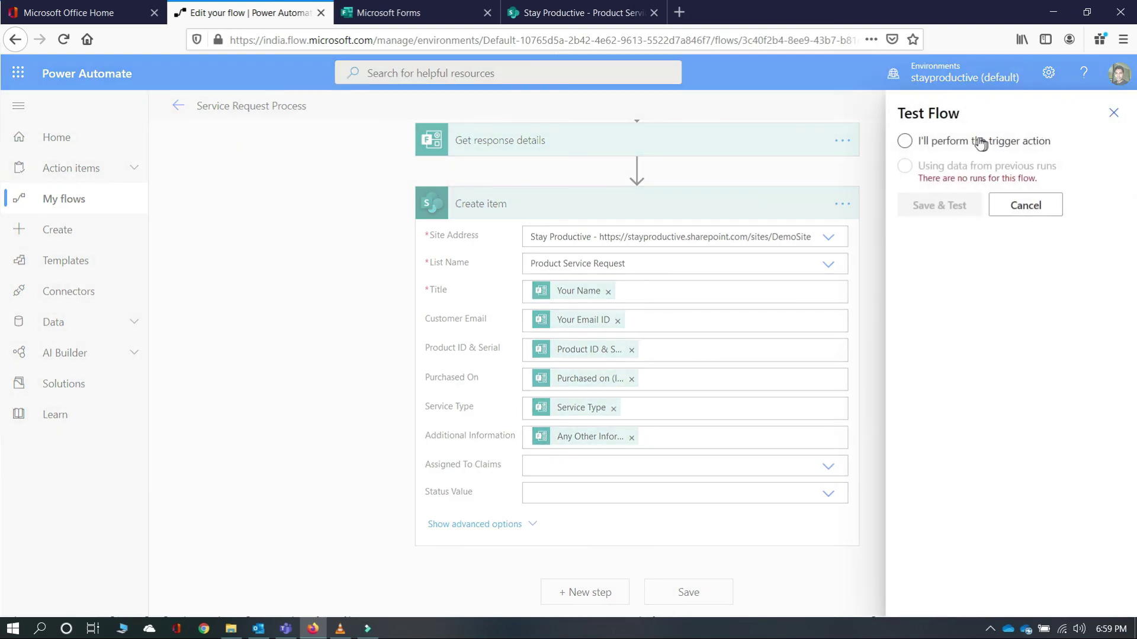
click(905, 142)
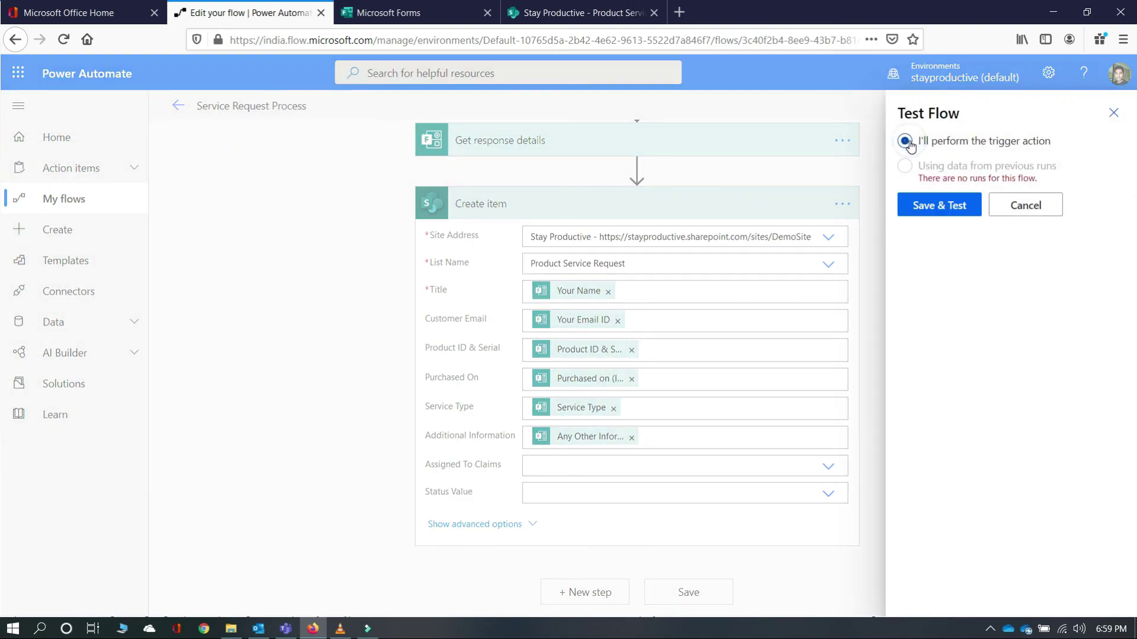
click(954, 201)
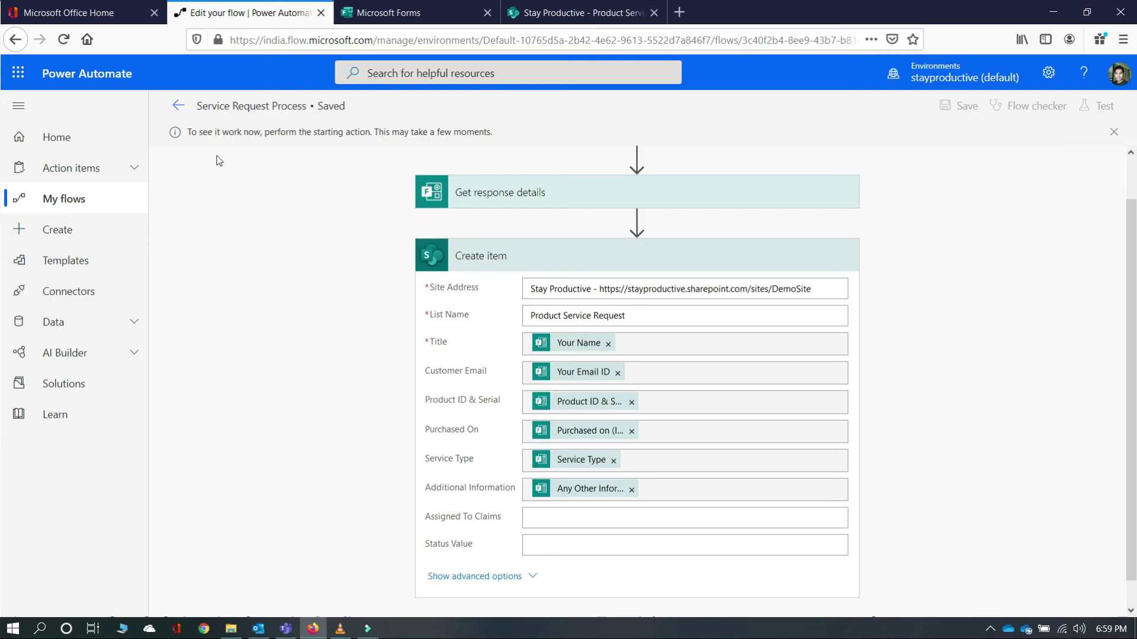
- Answer the Service Request Form with a test name and email address, then submit it
click(417, 13)
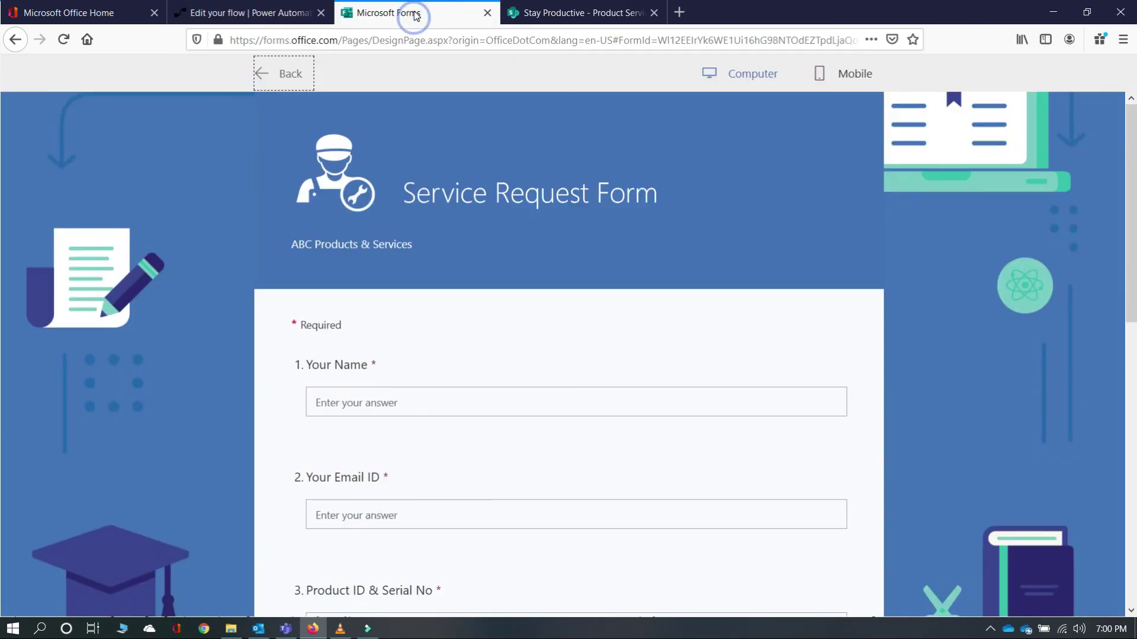
click(348, 403)
text(Raju)
click(341, 511)
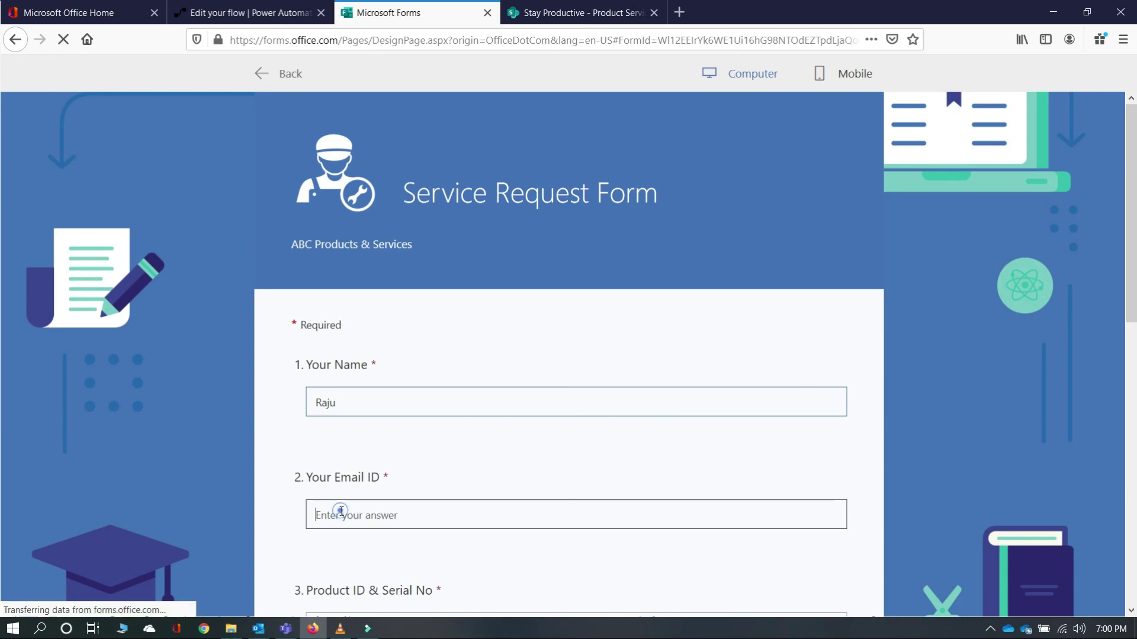
scroll(465, 451, down, 2)
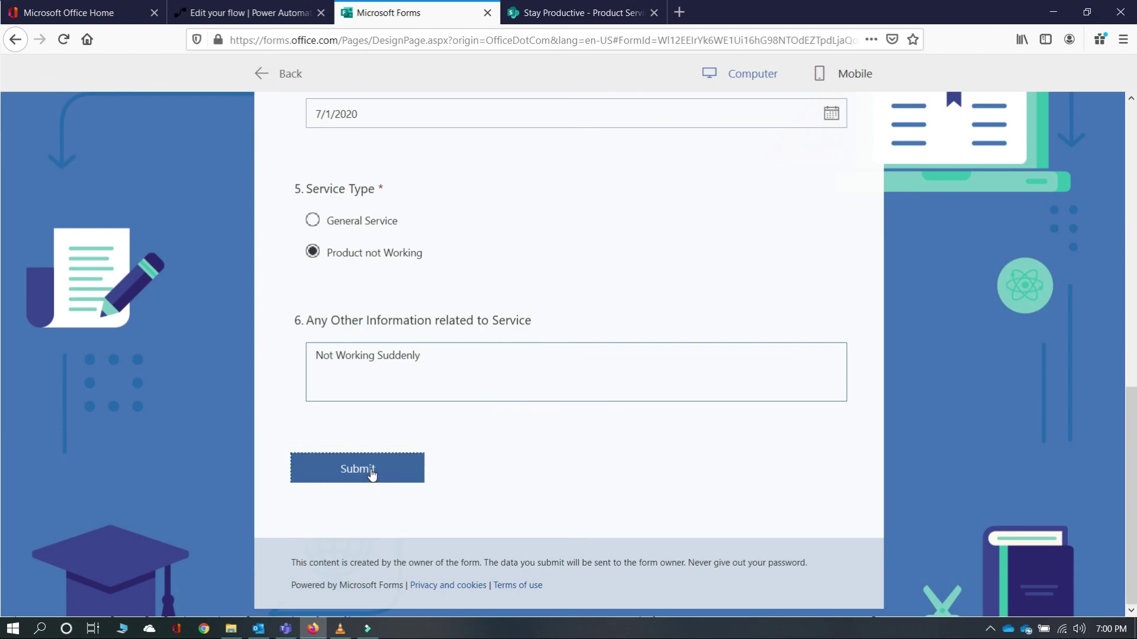
click(373, 472)
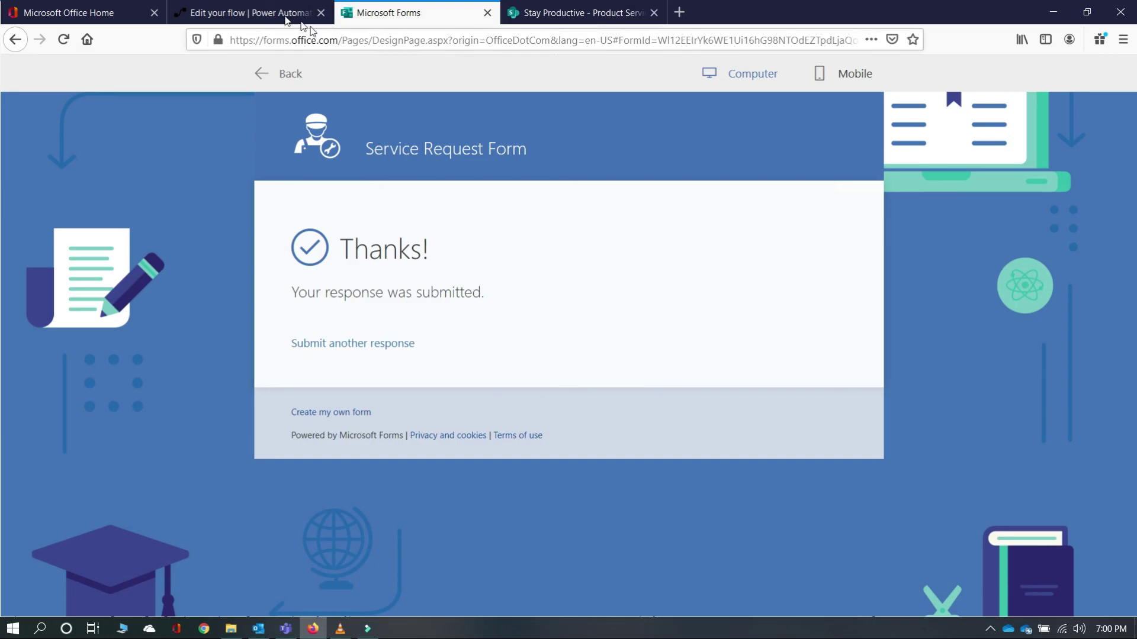
- Check that the flow ran successfully, then view the empty Product Service Request list
click(250, 14)
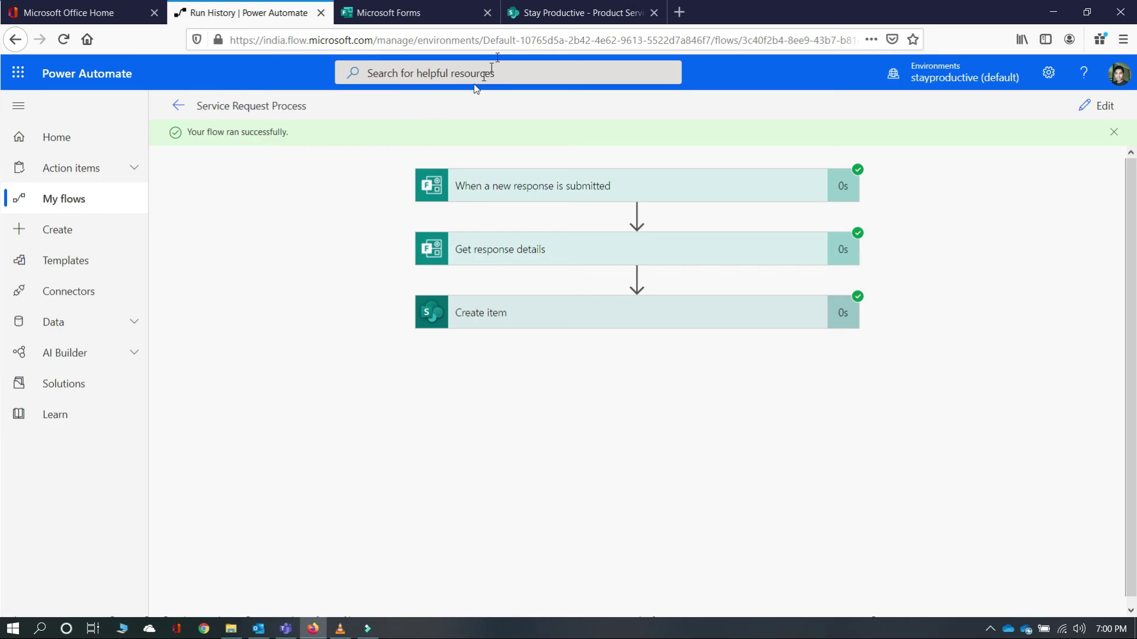
click(536, 8)
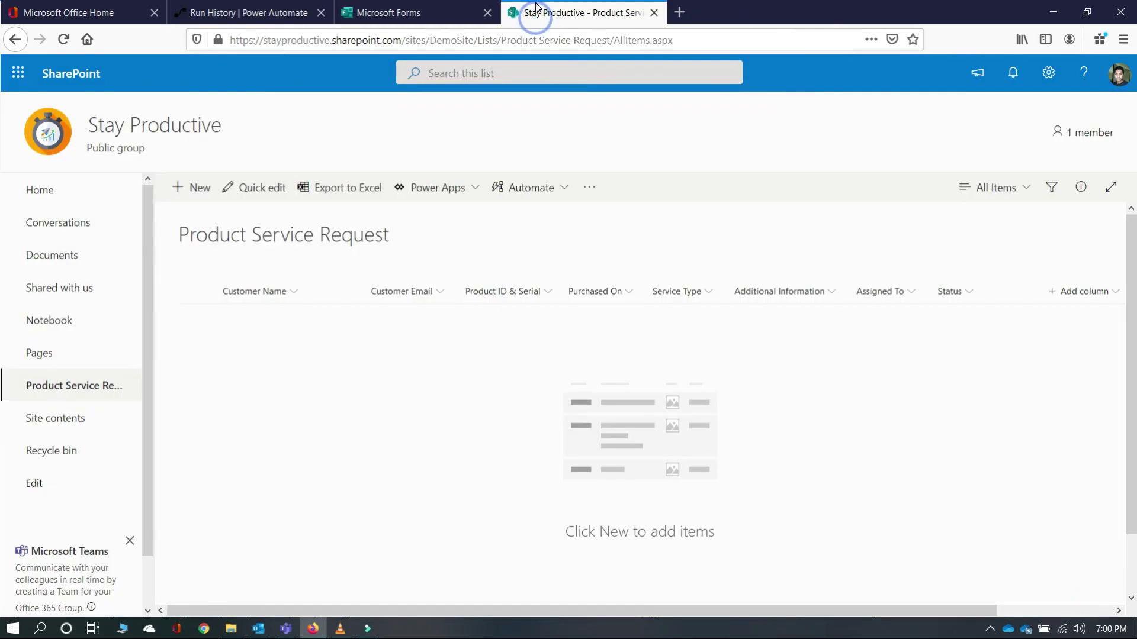
- Reload the list to show the flow-created request, then return to the successful three-step run
click(63, 39)
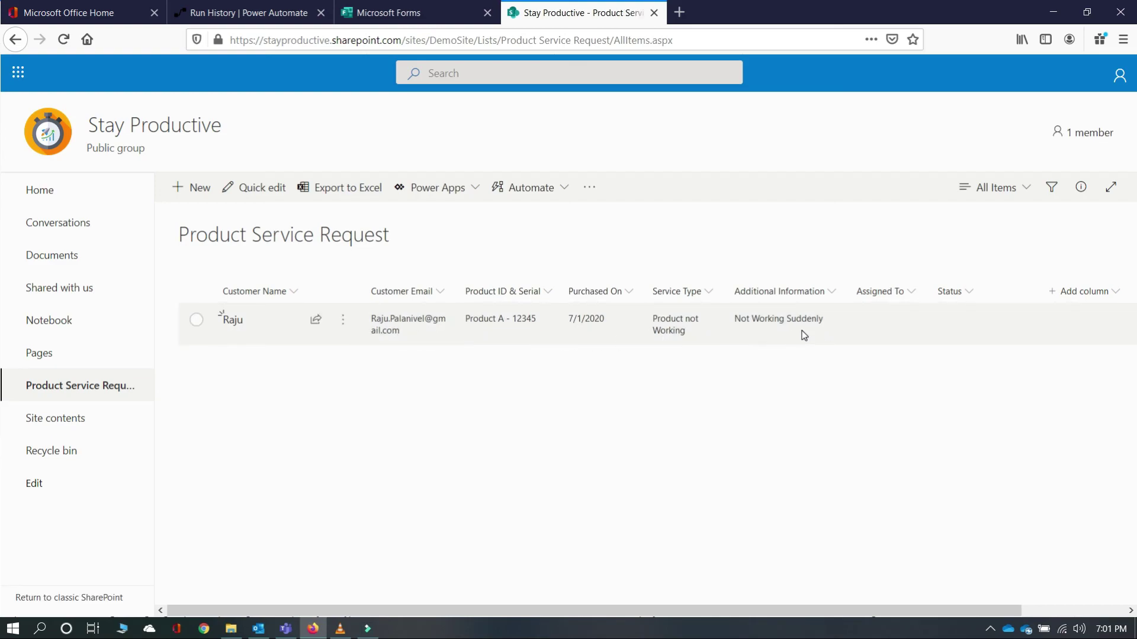
click(213, 12)
click(357, 273)
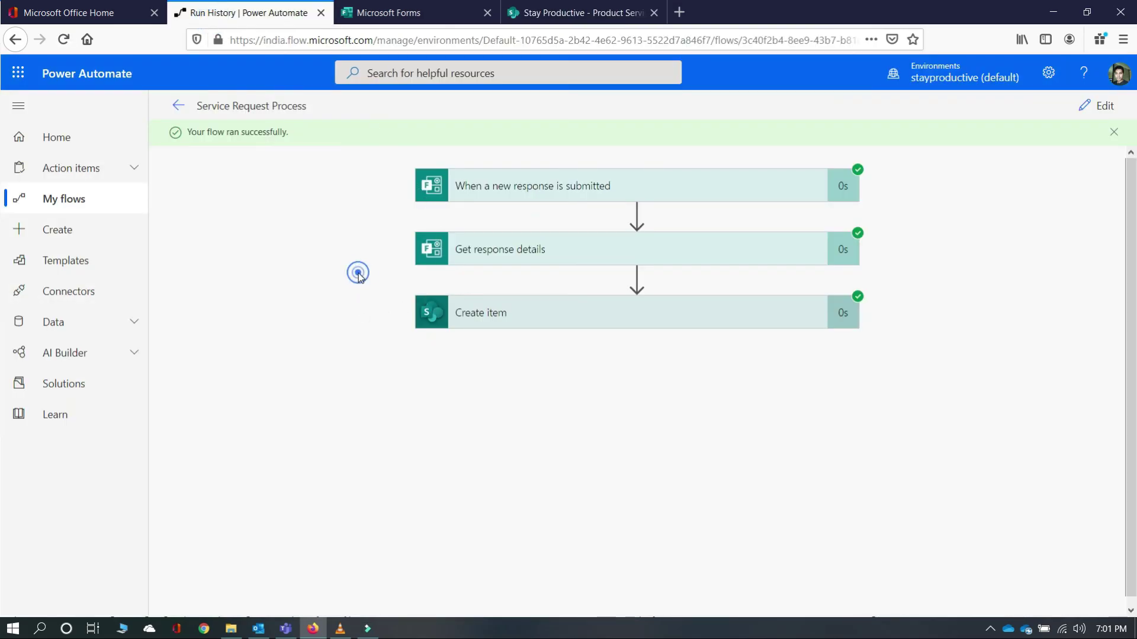